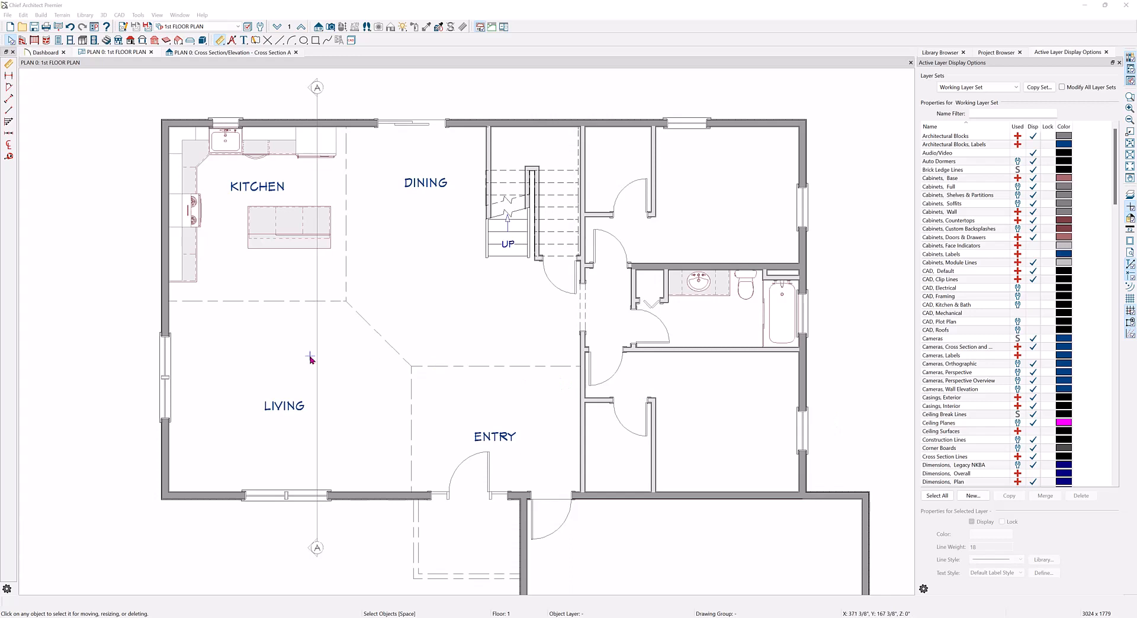
pyautogui.click(292, 357)
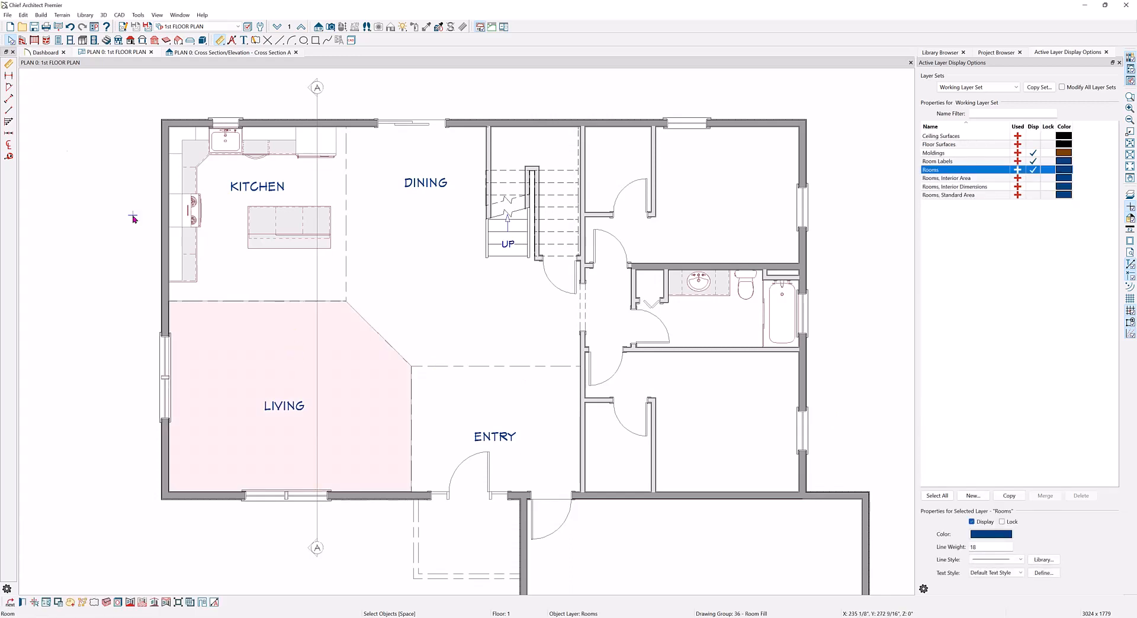
pyautogui.click(22, 39)
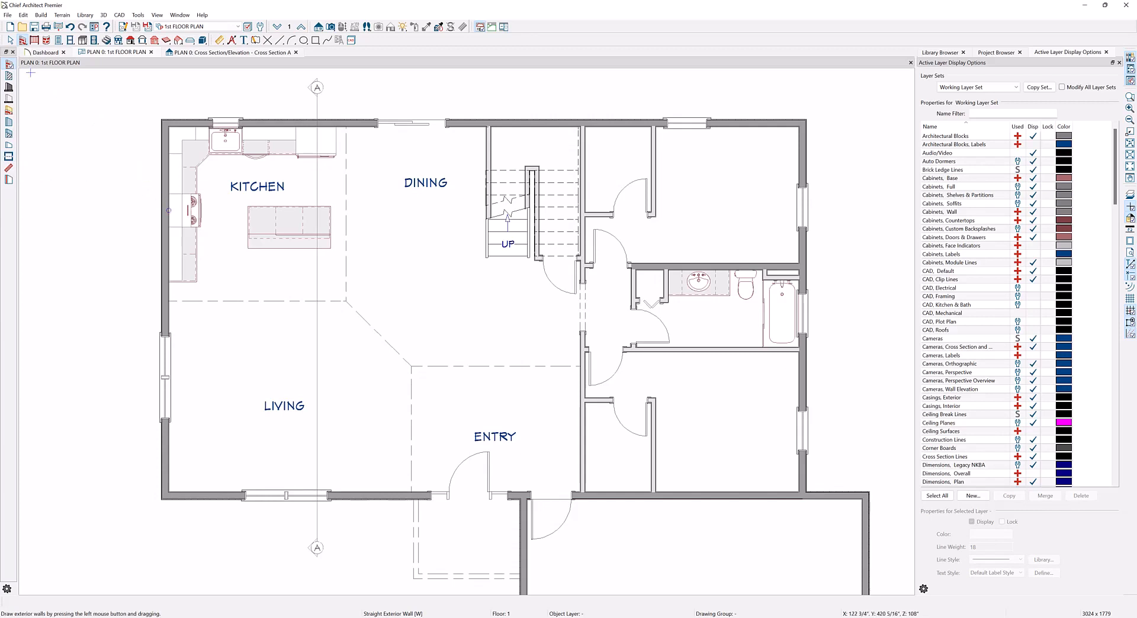
pyautogui.click(31, 43)
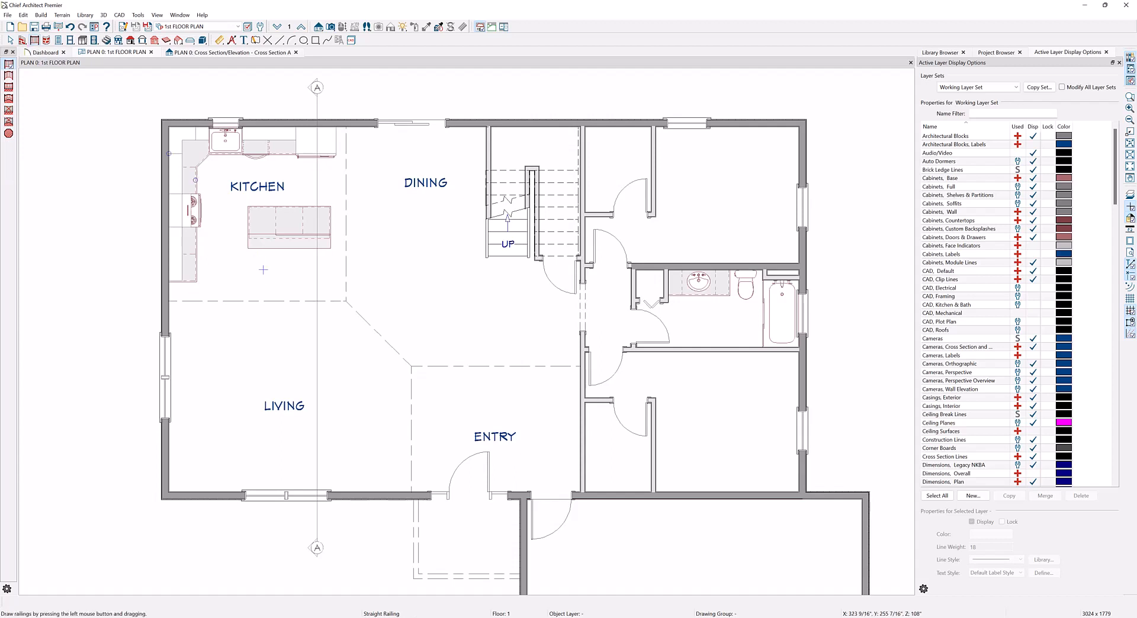
pyautogui.press('space')
# Step: Review the Living room's structure settings in its specification without changing anything
pyautogui.click(272, 357)
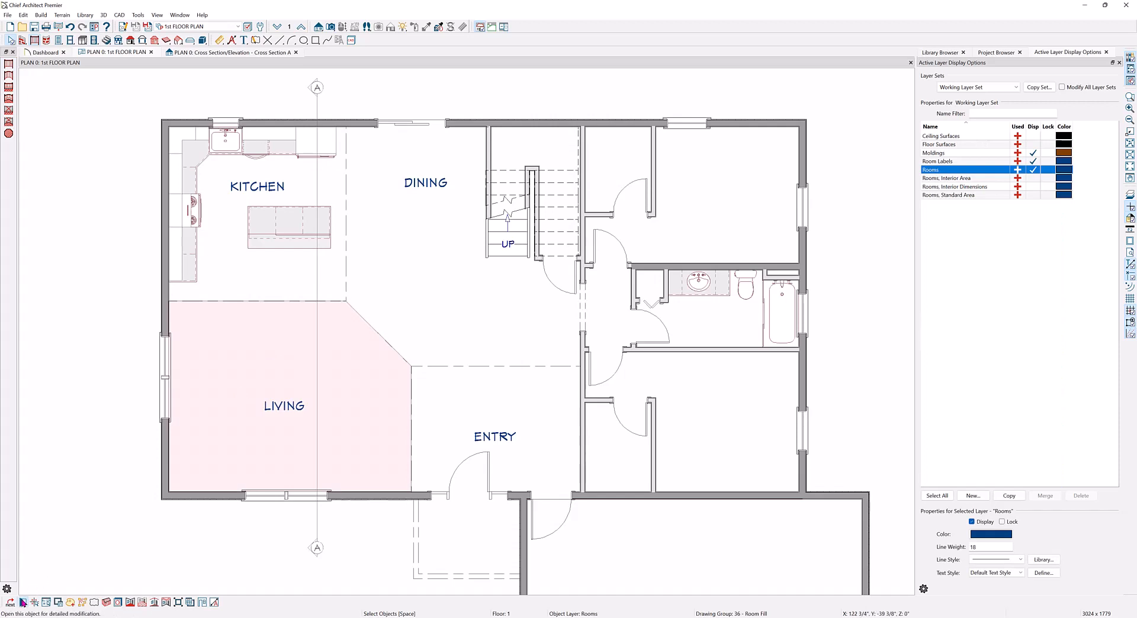
pyautogui.click(23, 603)
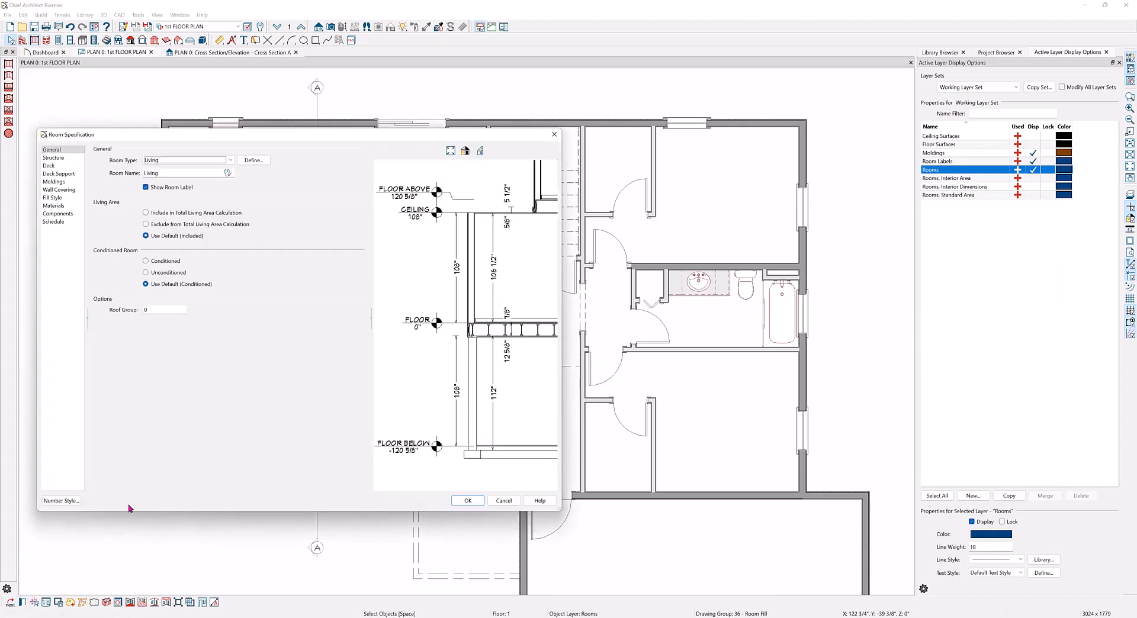
pyautogui.click(54, 157)
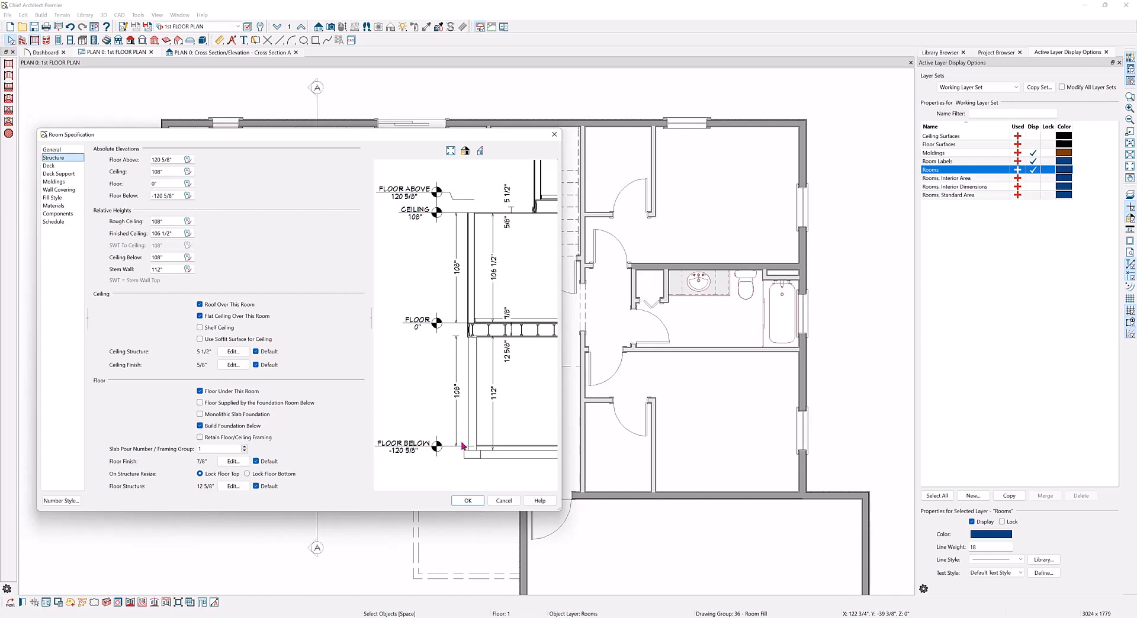
pyautogui.click(501, 499)
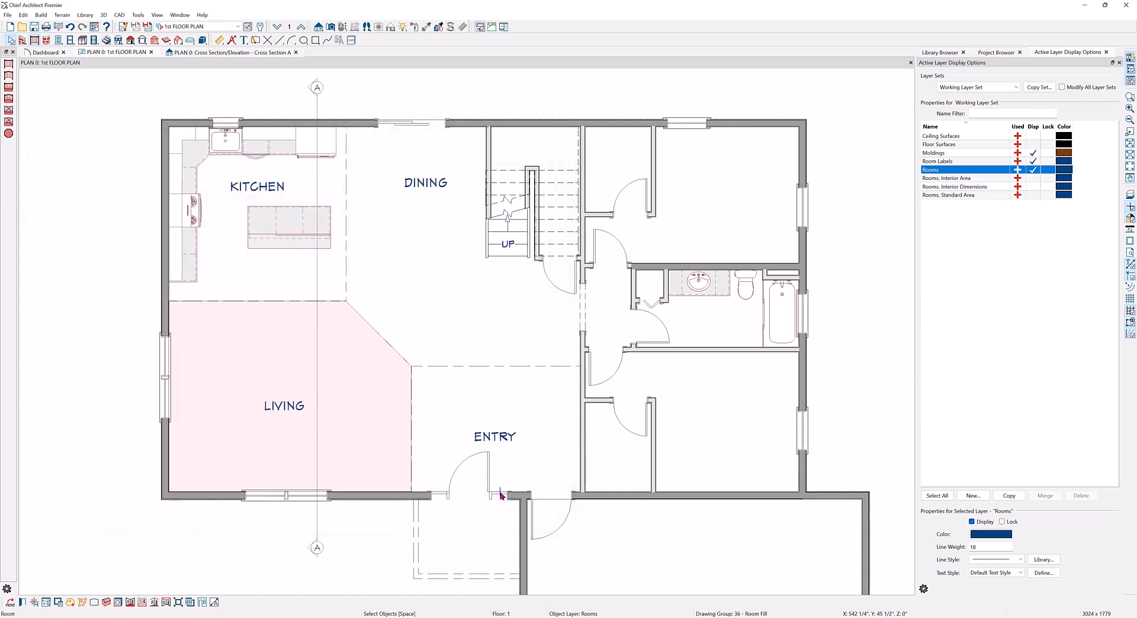
# Step: Review the 1st Floor level's structure defaults in the plan's default settings
pyautogui.click(259, 28)
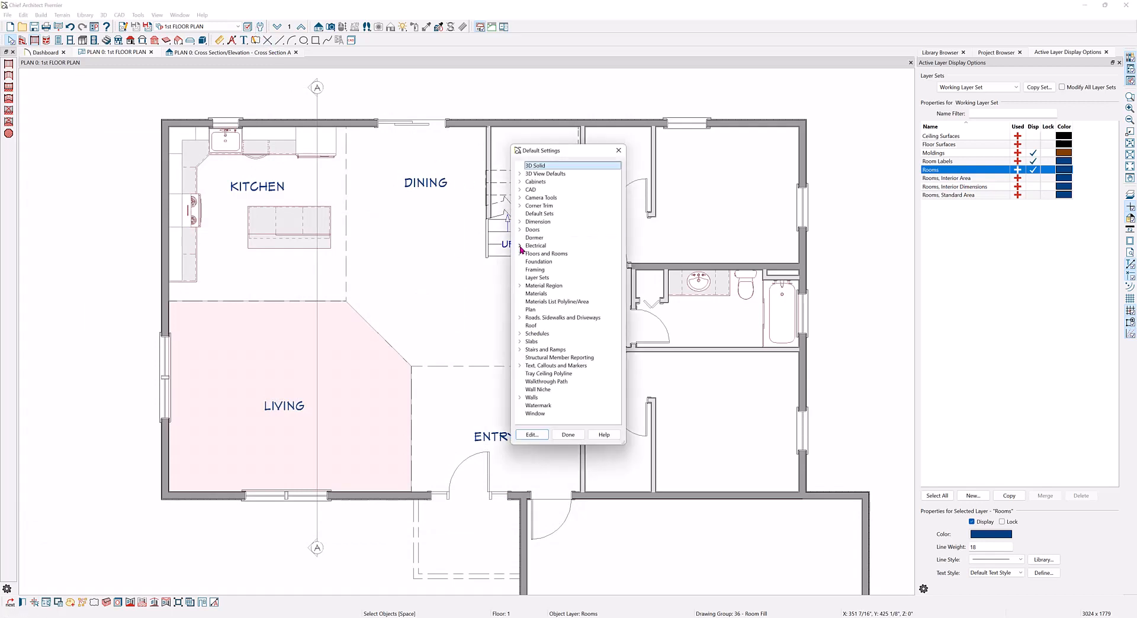
pyautogui.click(520, 254)
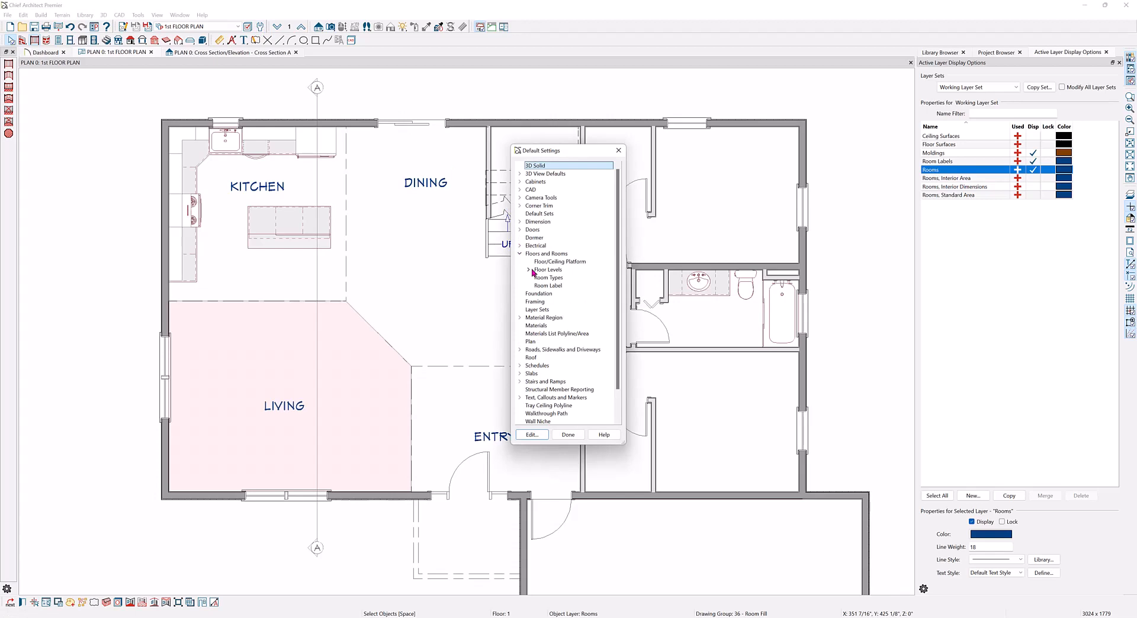
pyautogui.click(530, 270)
pyautogui.doubleClick(547, 285)
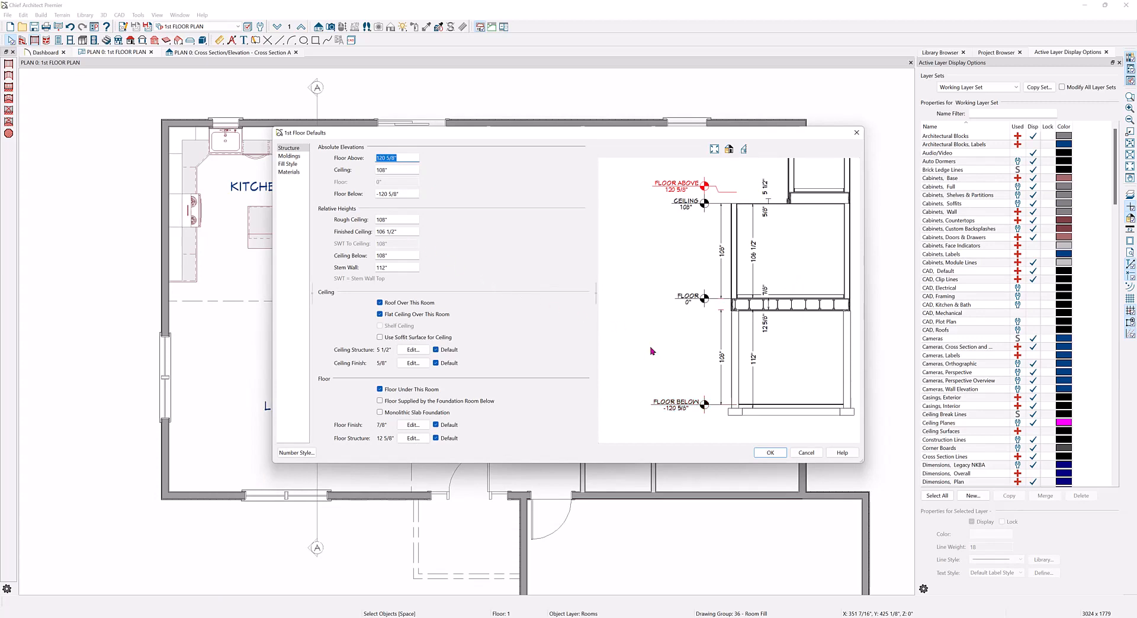
pyautogui.click(798, 455)
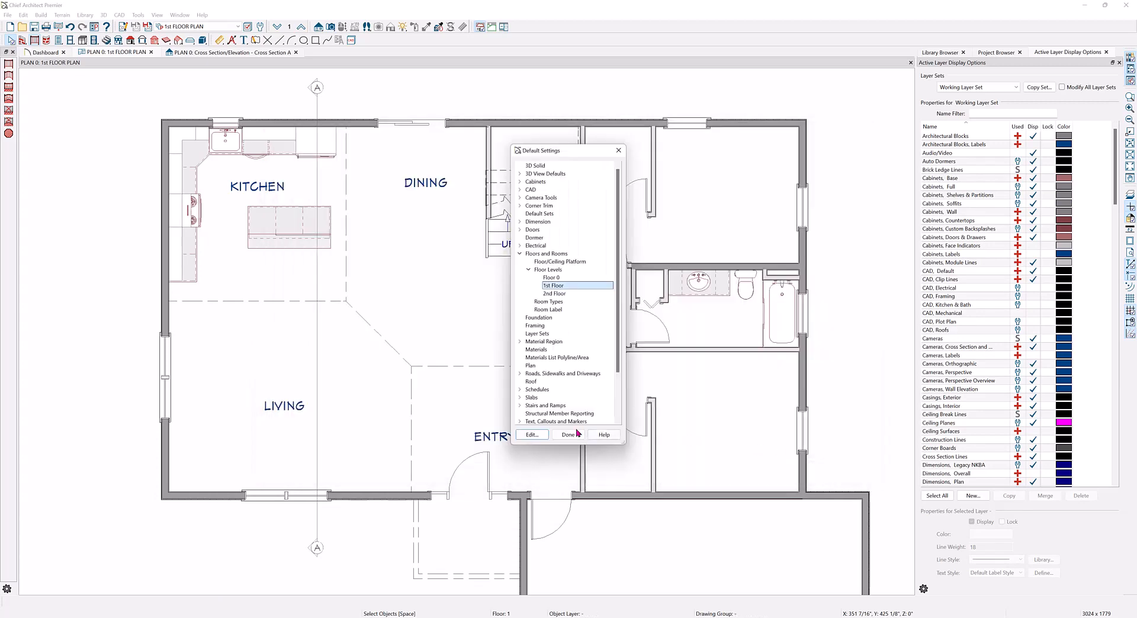
pyautogui.click(568, 435)
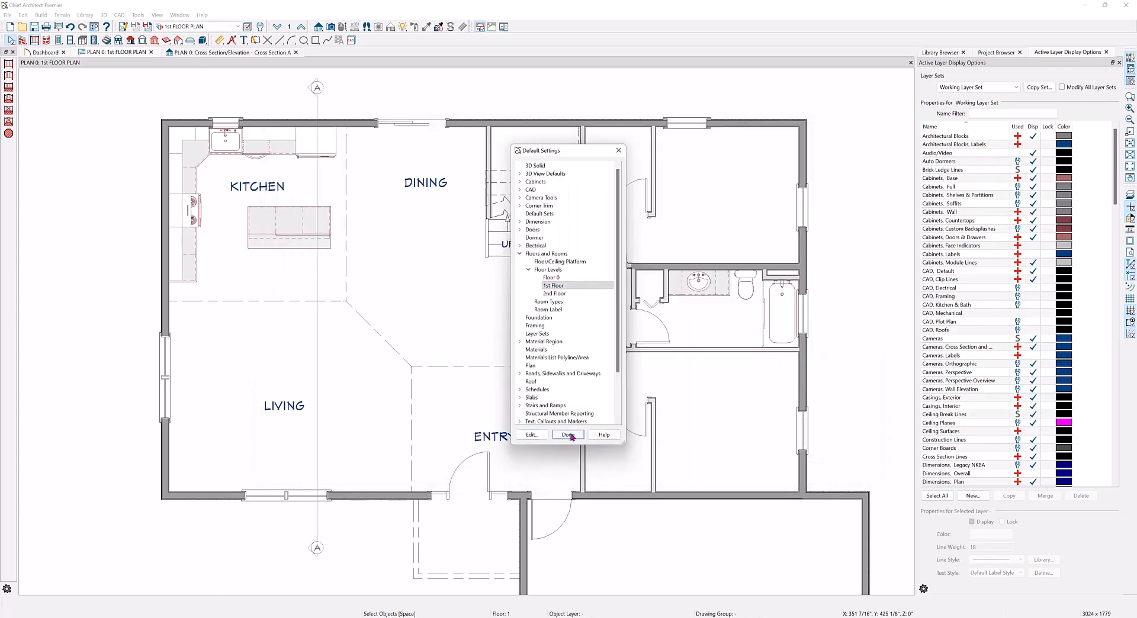
# Step: Compare the Living room's elevations and relative heights with the 1st Floor defaults
pyautogui.doubleClick(364, 386)
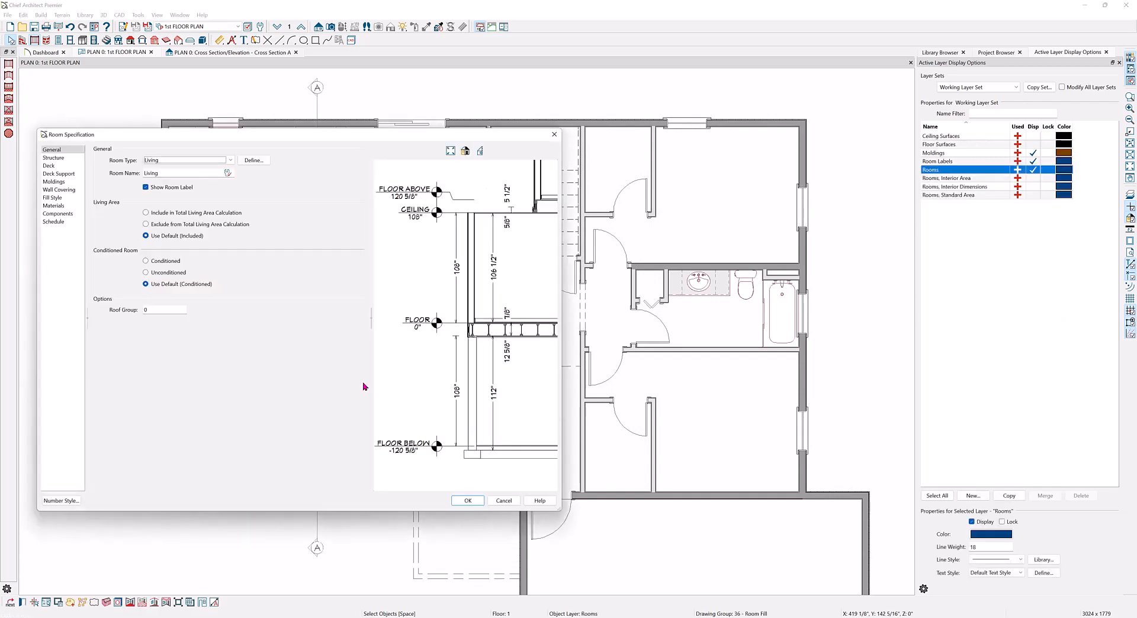
pyautogui.click(56, 157)
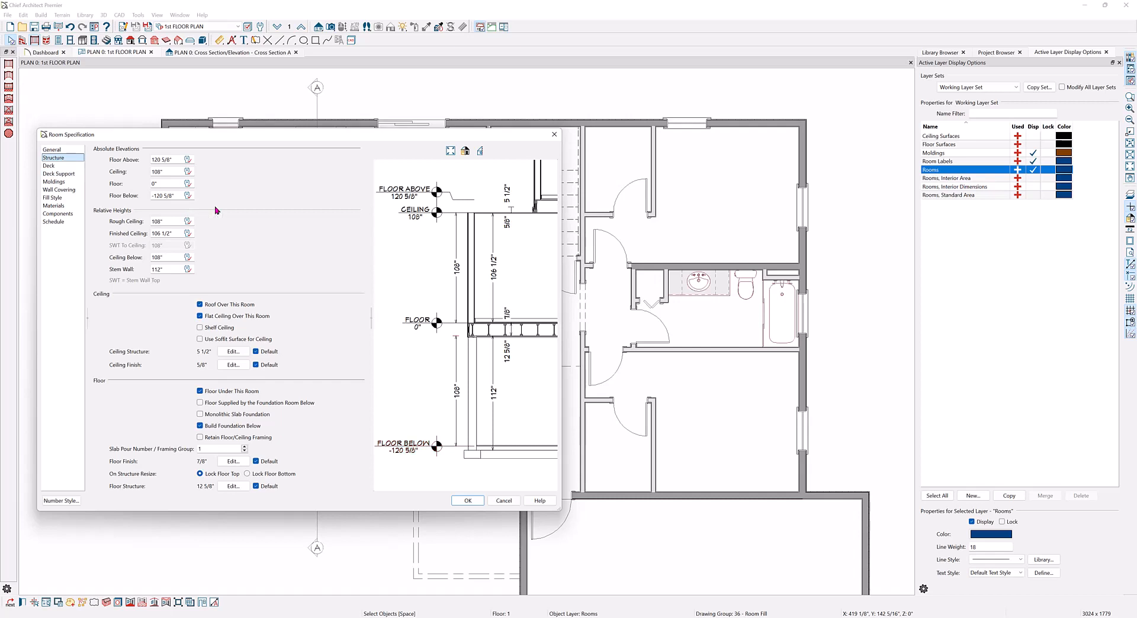
pyautogui.click(502, 500)
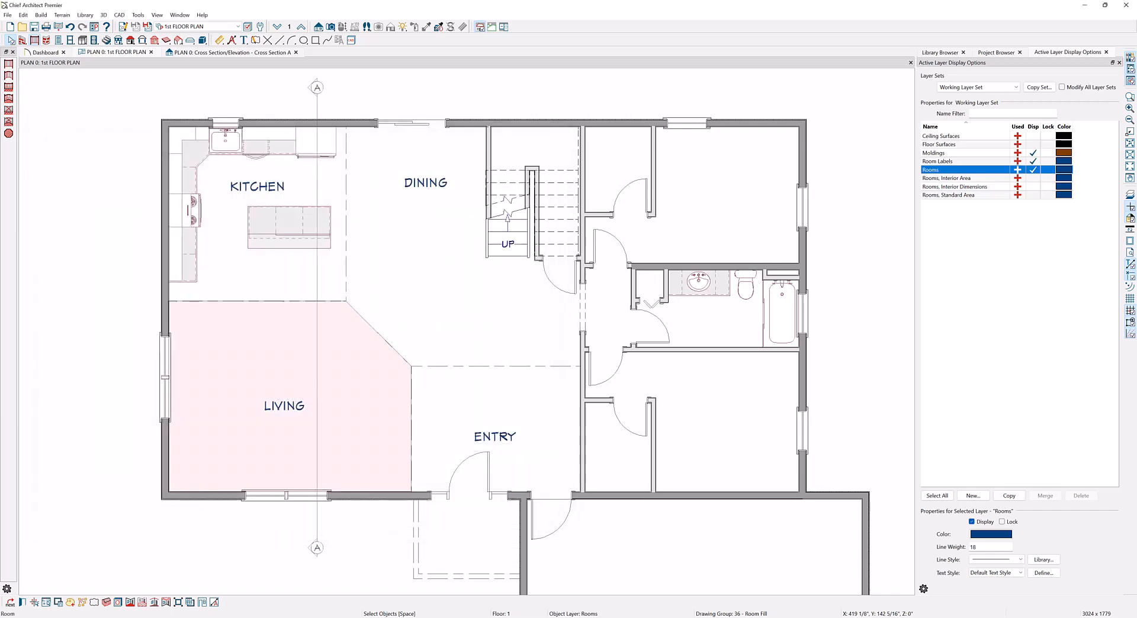
# Step: Open Cross Section A and tile it beside the 1st floor plan, with the plan enlarged around the kitchen and living area
pyautogui.doubleClick(317, 88)
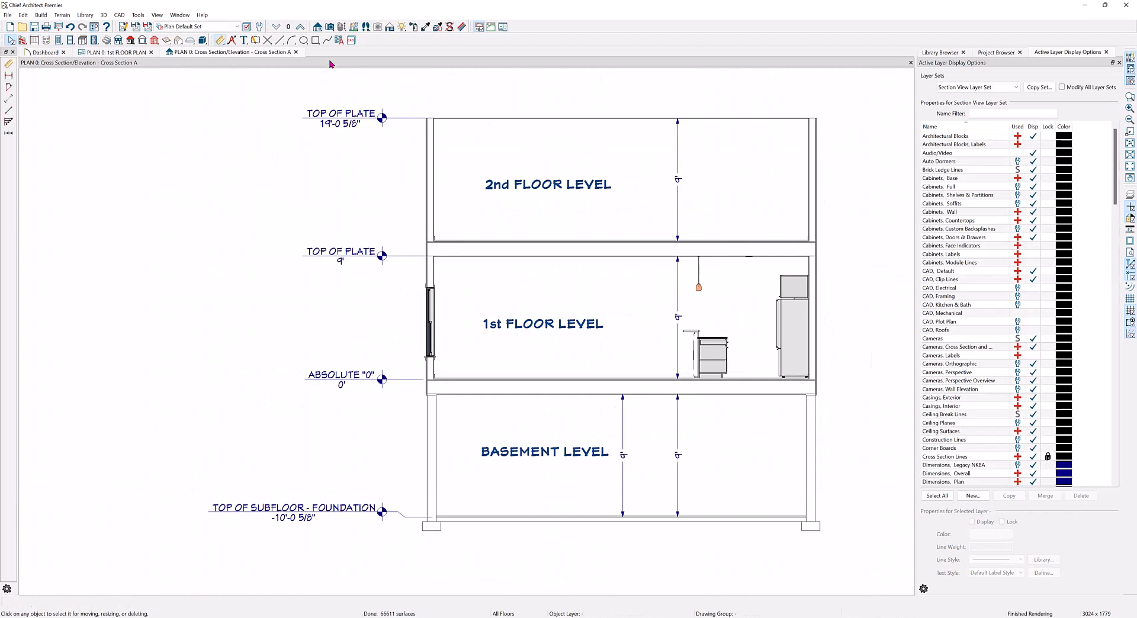
pyautogui.moveTo(330, 64); pyautogui.dragTo(807, 331)
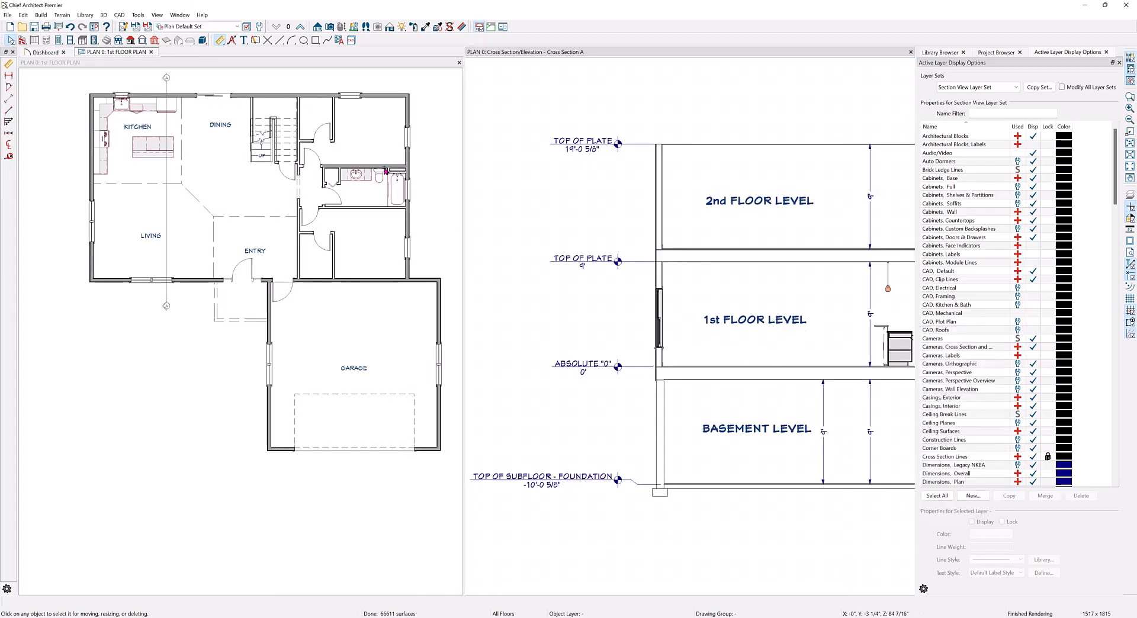
pyautogui.scroll(2, 107, 74)
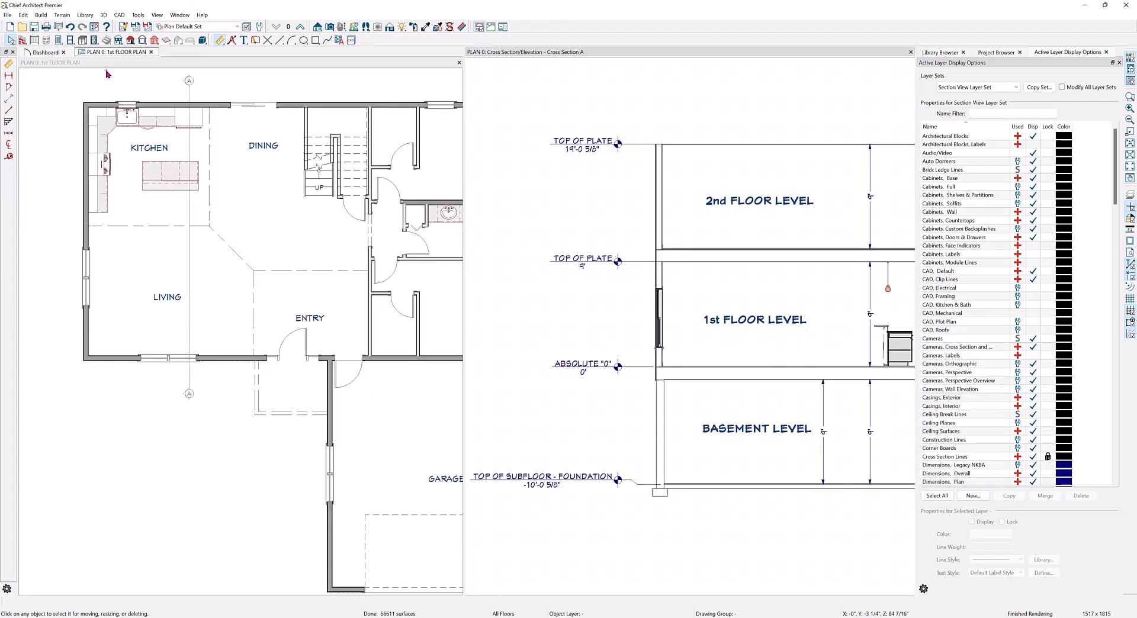
pyautogui.scroll(3, 107, 73)
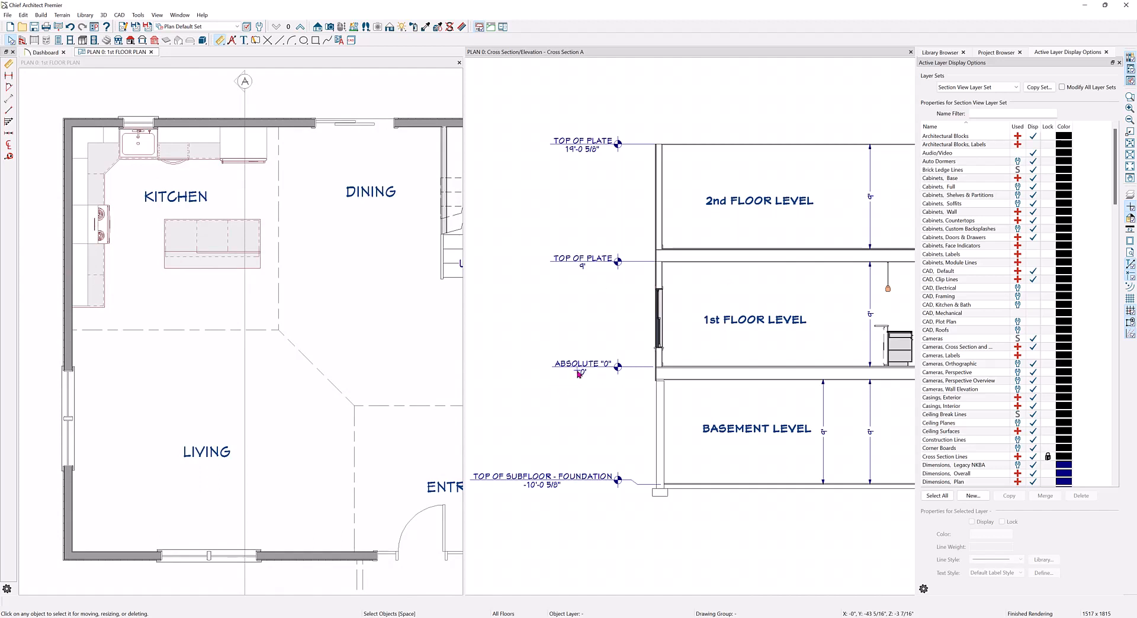
# Step: Set the Living room's absolute floor elevation to -6" in its structure settings and apply the change
pyautogui.click(215, 409)
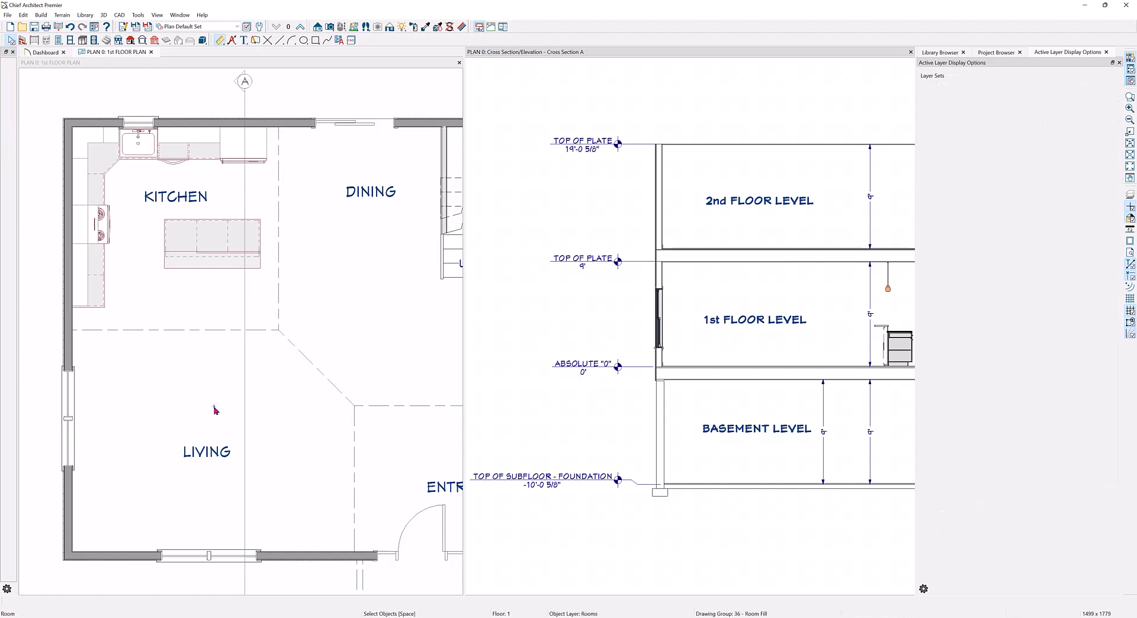
pyautogui.doubleClick(215, 410)
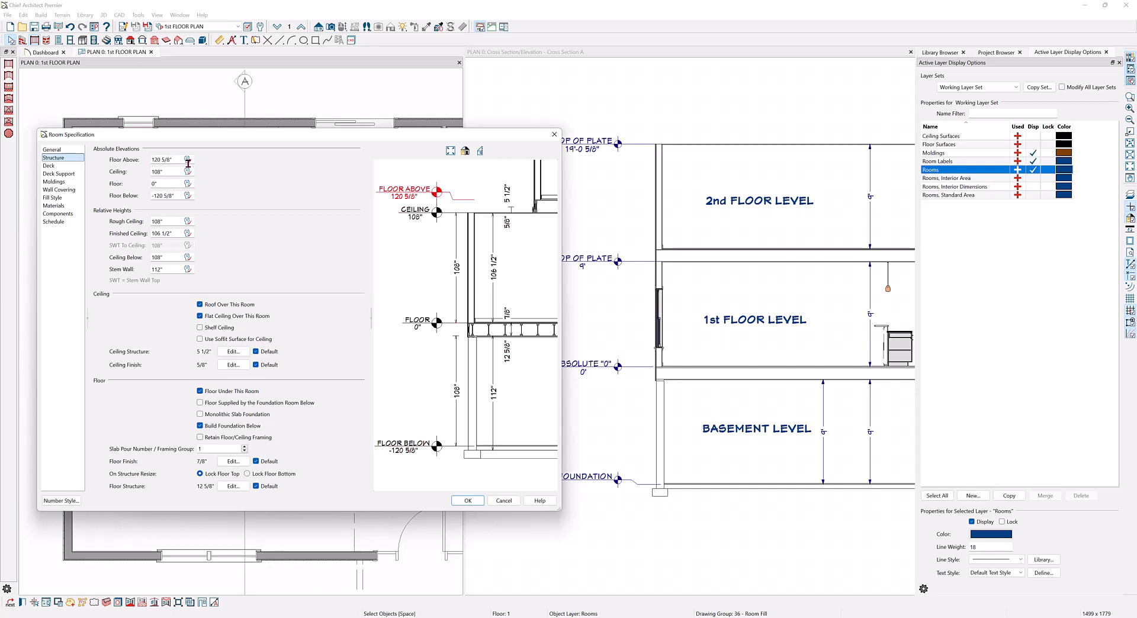
pyautogui.click(155, 184)
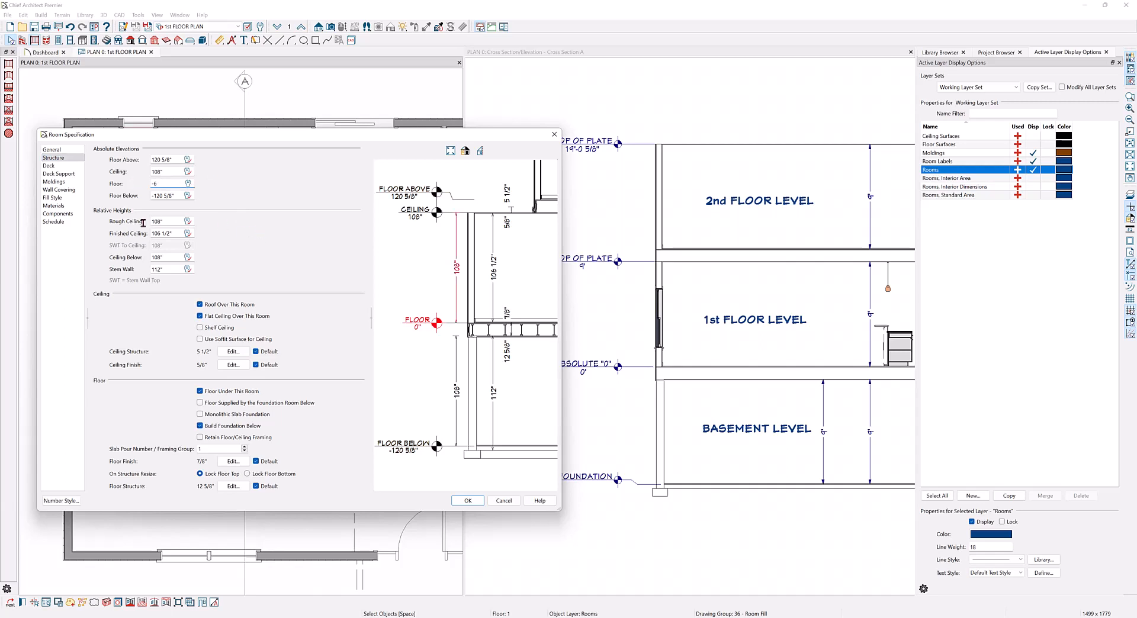
pyautogui.press('Tab')
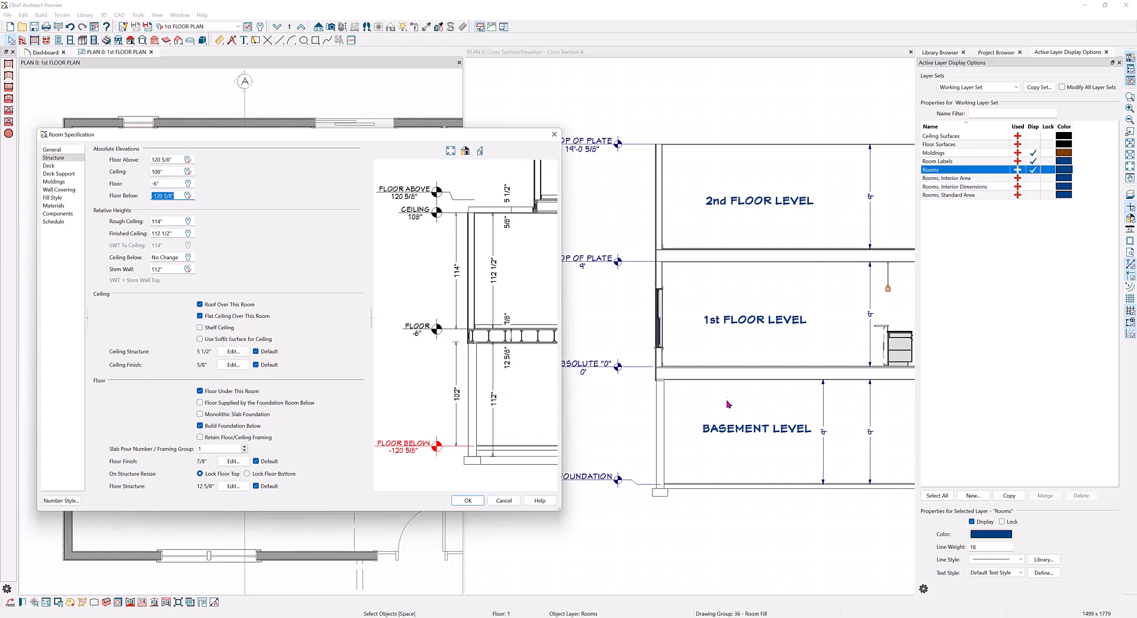
pyautogui.click(468, 500)
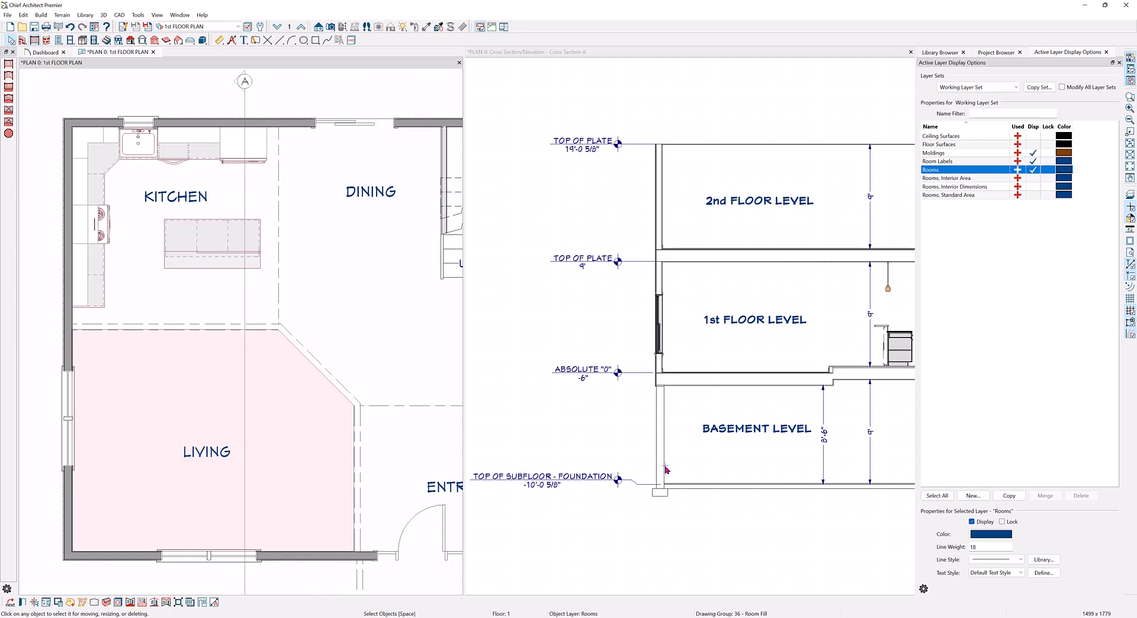
# Step: Create a full camera view looking from the Living room's corner near the entry toward the kitchen
pyautogui.click(330, 26)
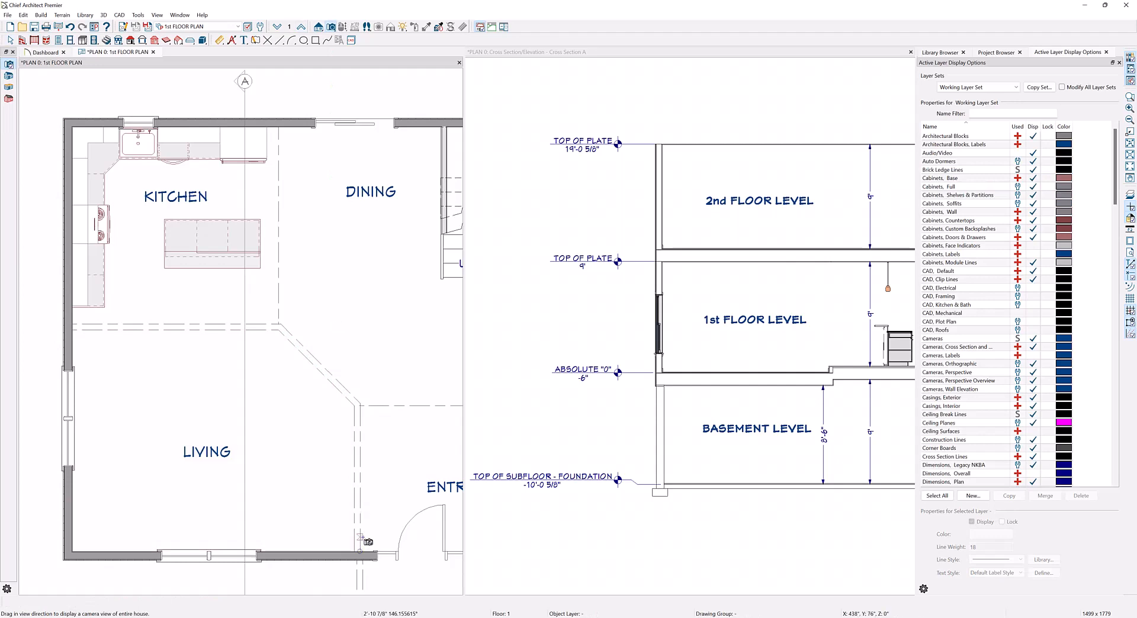
pyautogui.moveTo(357, 530); pyautogui.dragTo(233, 340)
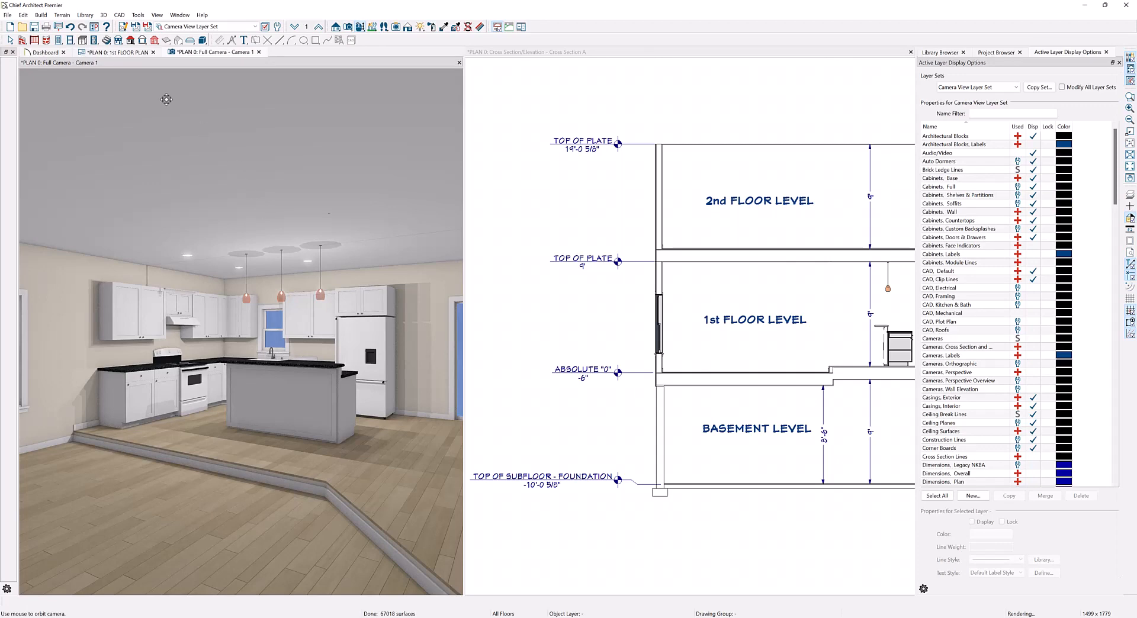
# Step: In the floor plan, make the invisible wall between Kitchen and Living visible, and turn it back to invisible
pyautogui.click(131, 53)
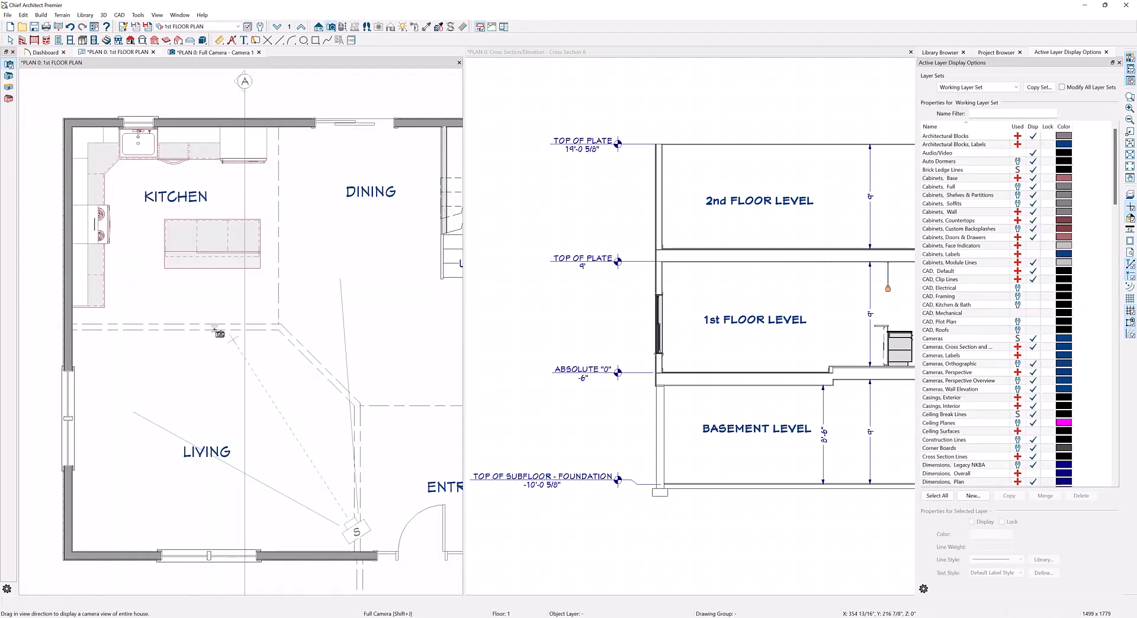
pyautogui.press('space')
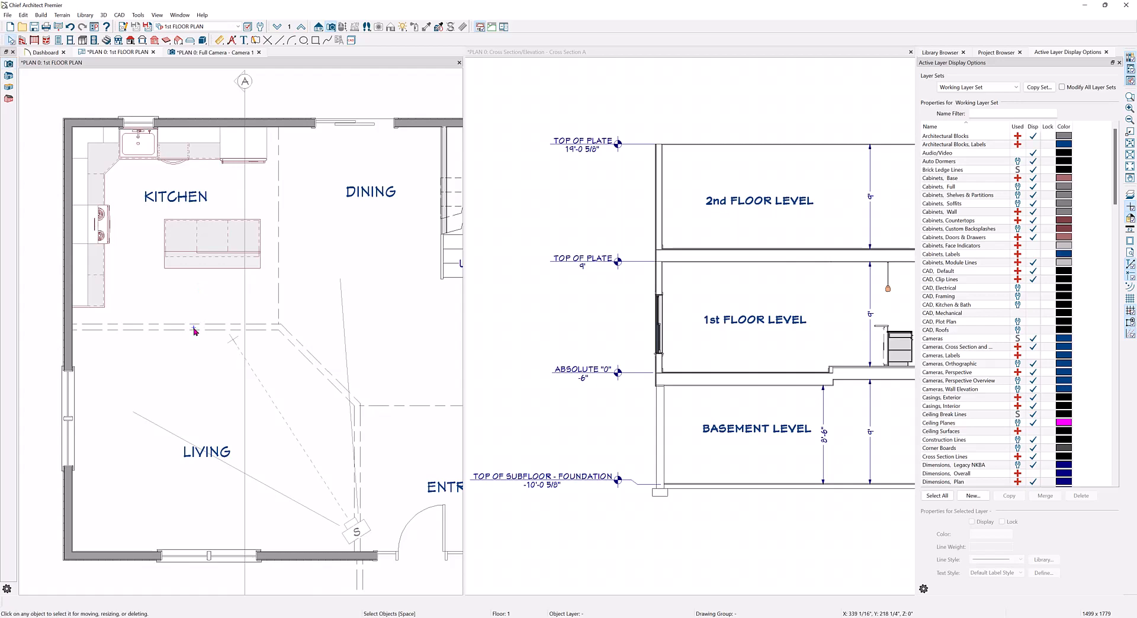
pyautogui.click(195, 327)
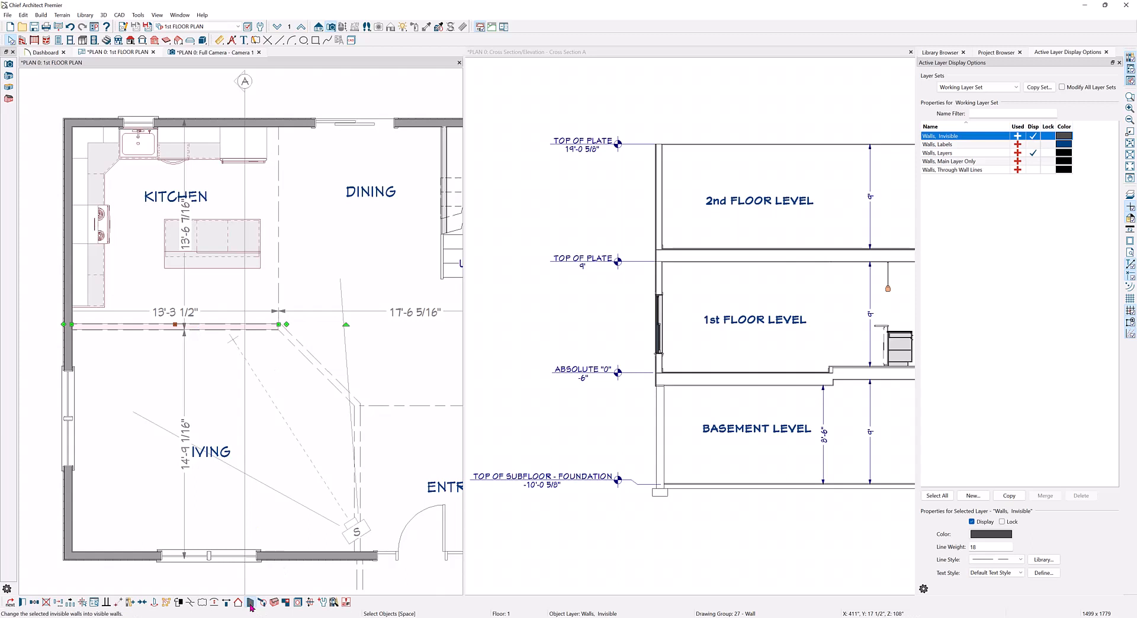
pyautogui.click(250, 602)
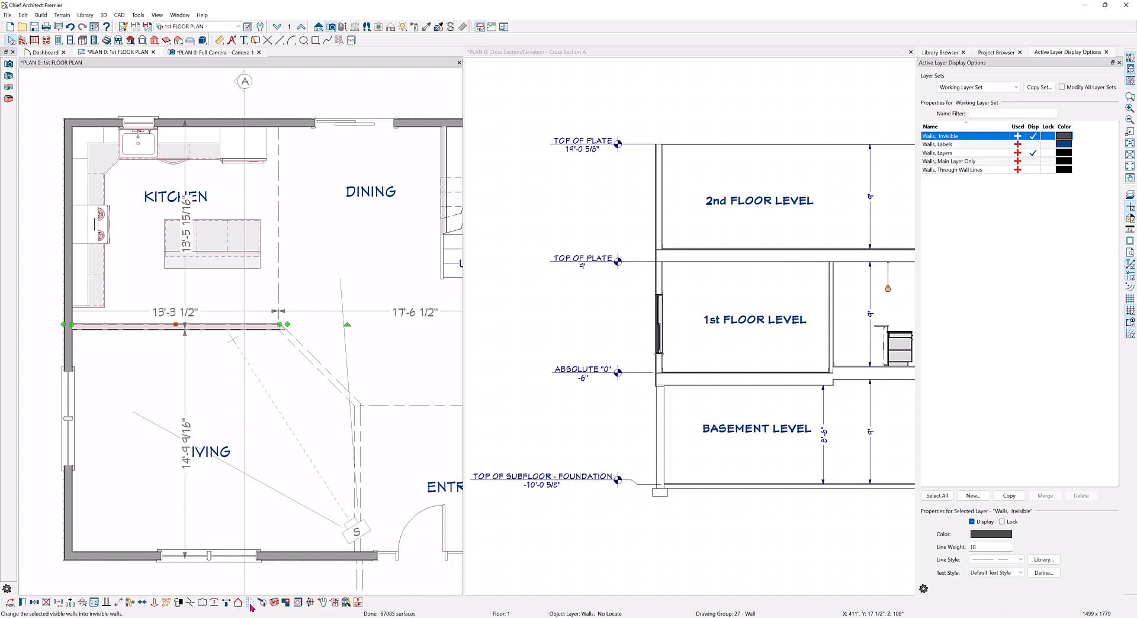
pyautogui.click(250, 603)
pyautogui.click(268, 385)
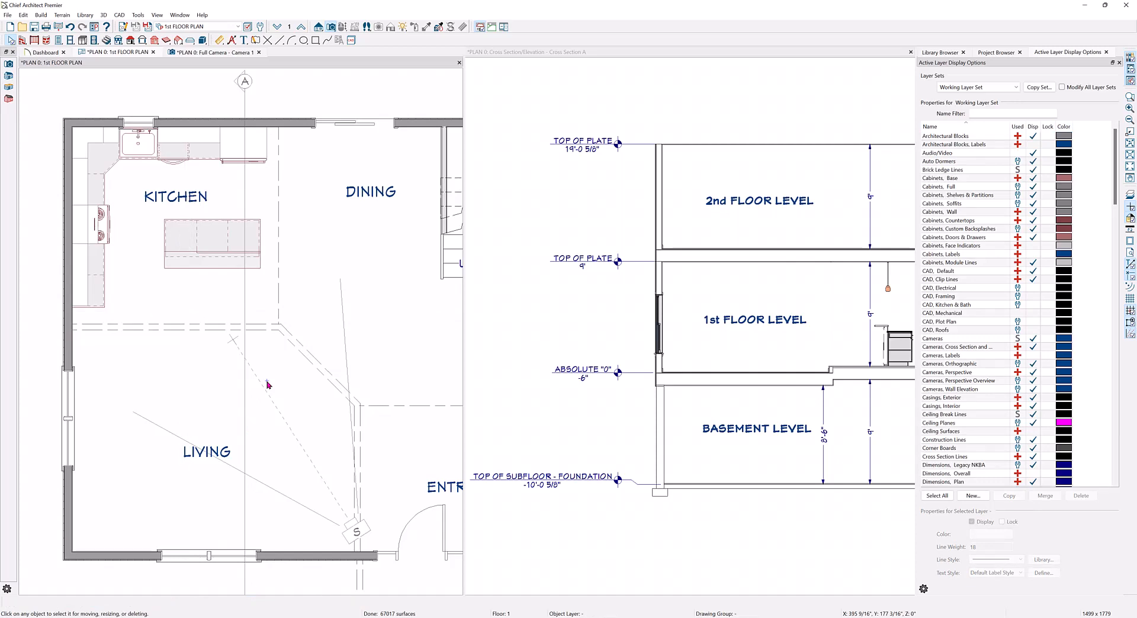
# Step: In the camera view, suppress exterior and interior room moldings on the straight and diagonal invisible walls between the Living room and kitchen
pyautogui.click(204, 53)
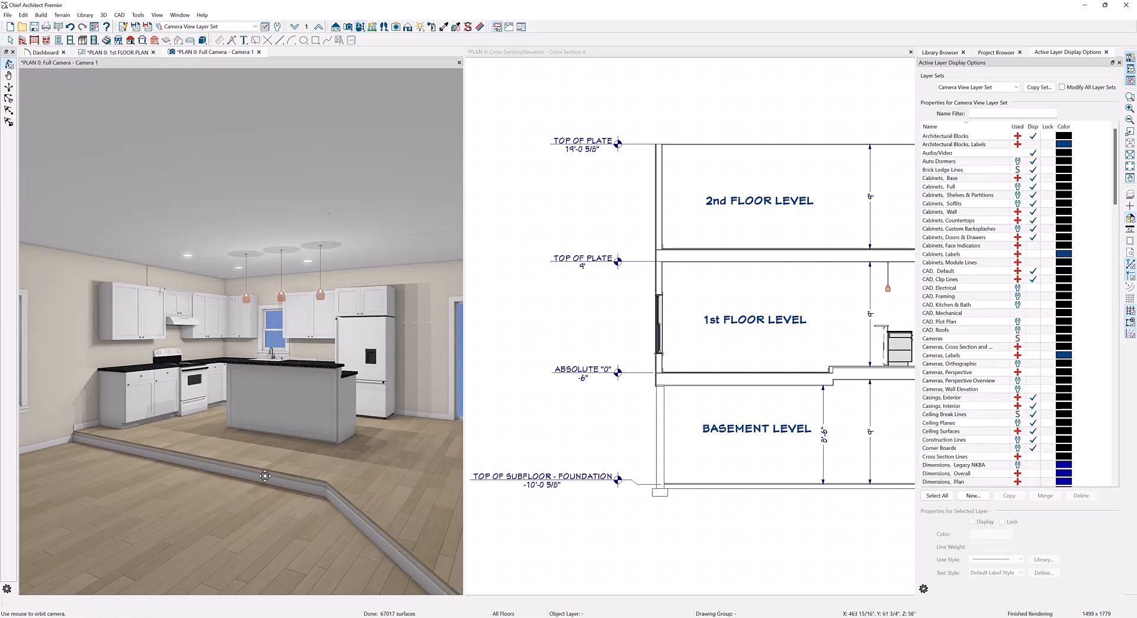
pyautogui.press('space')
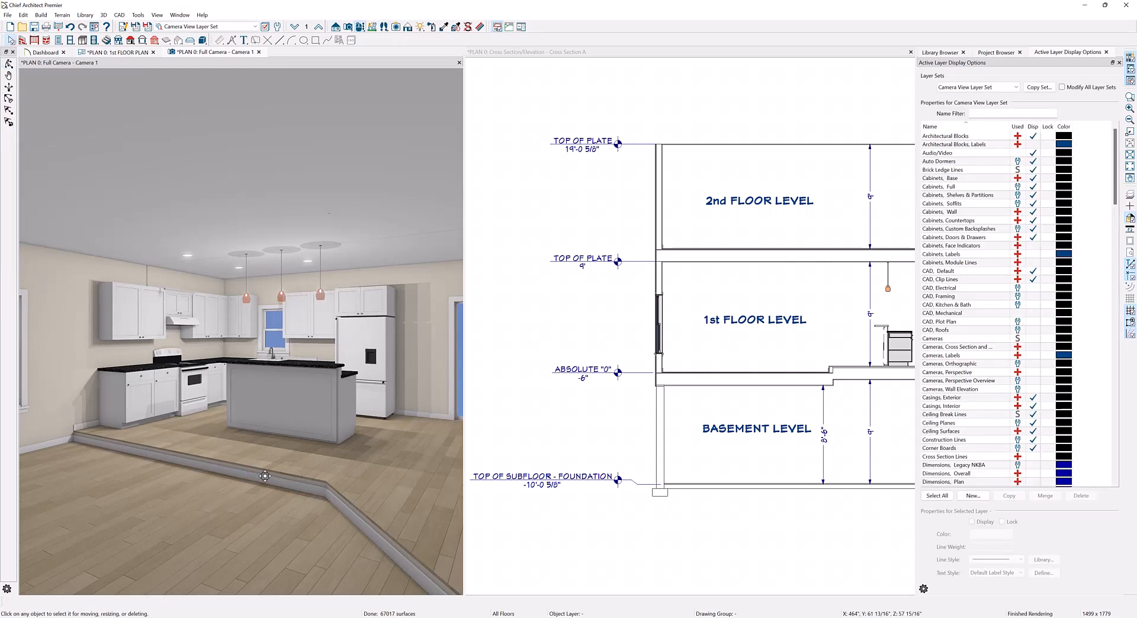
pyautogui.click(351, 513)
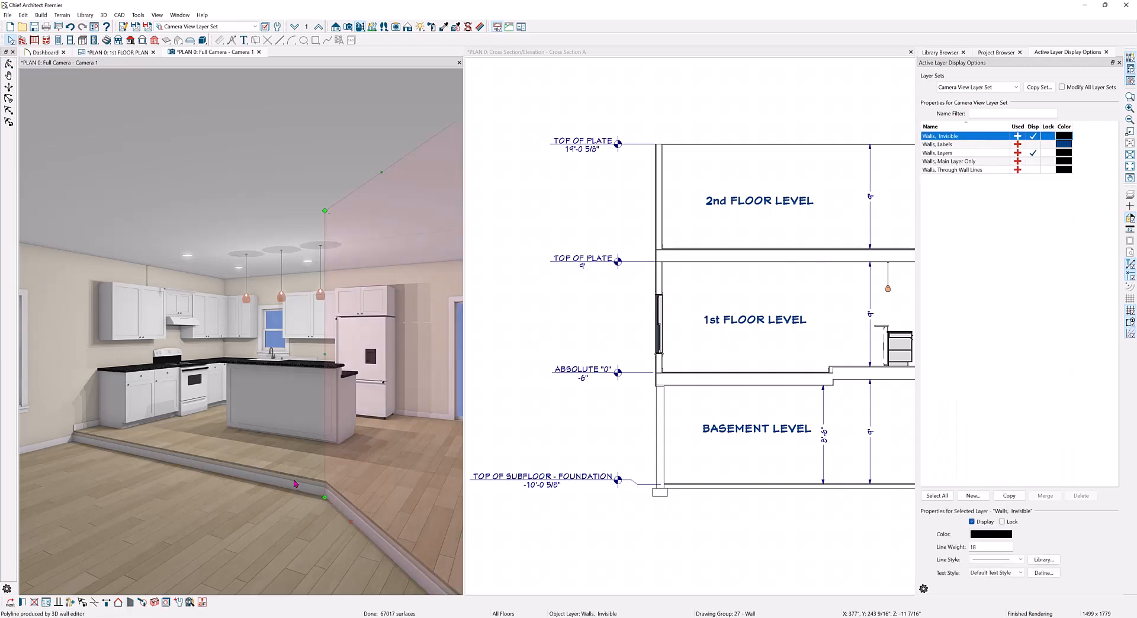
pyautogui.click(294, 482)
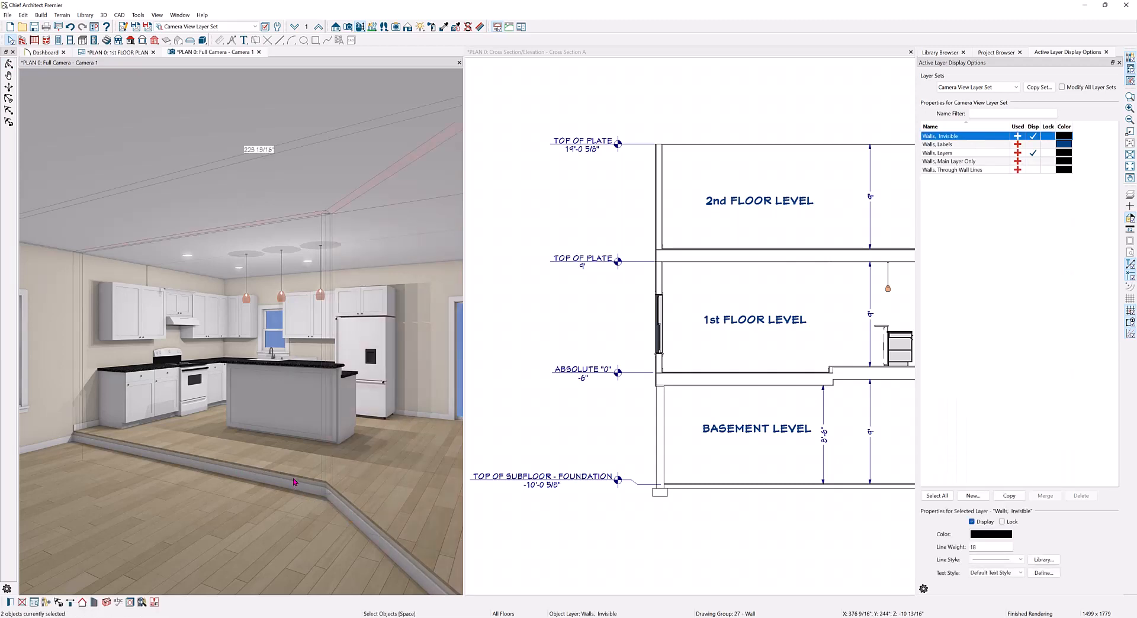
pyautogui.doubleClick(292, 481)
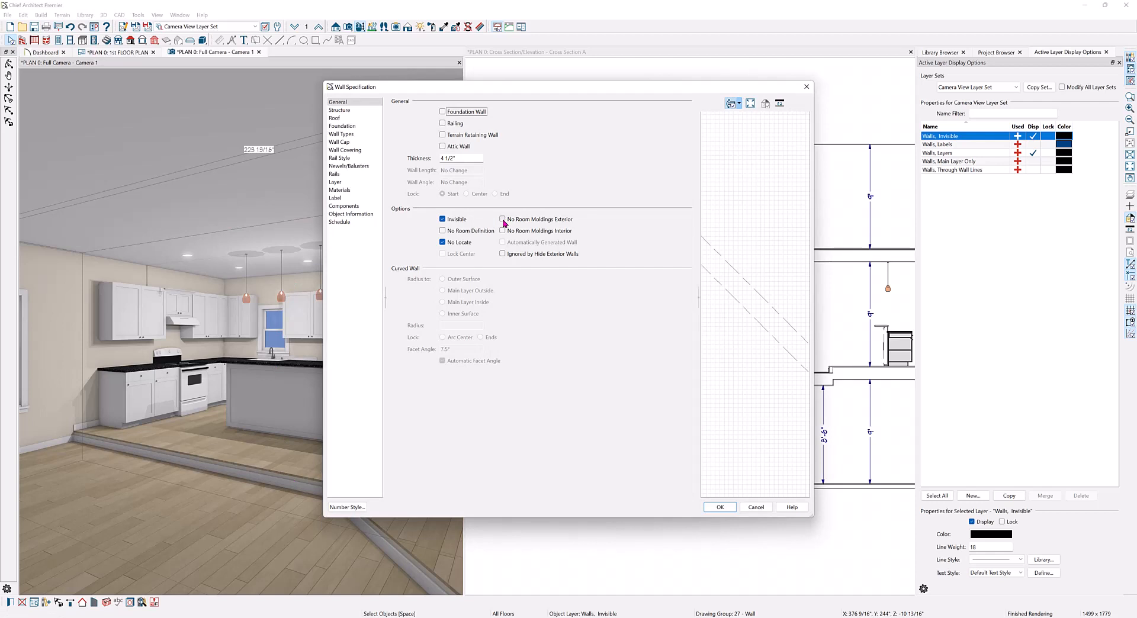
pyautogui.click(502, 220)
pyautogui.click(502, 231)
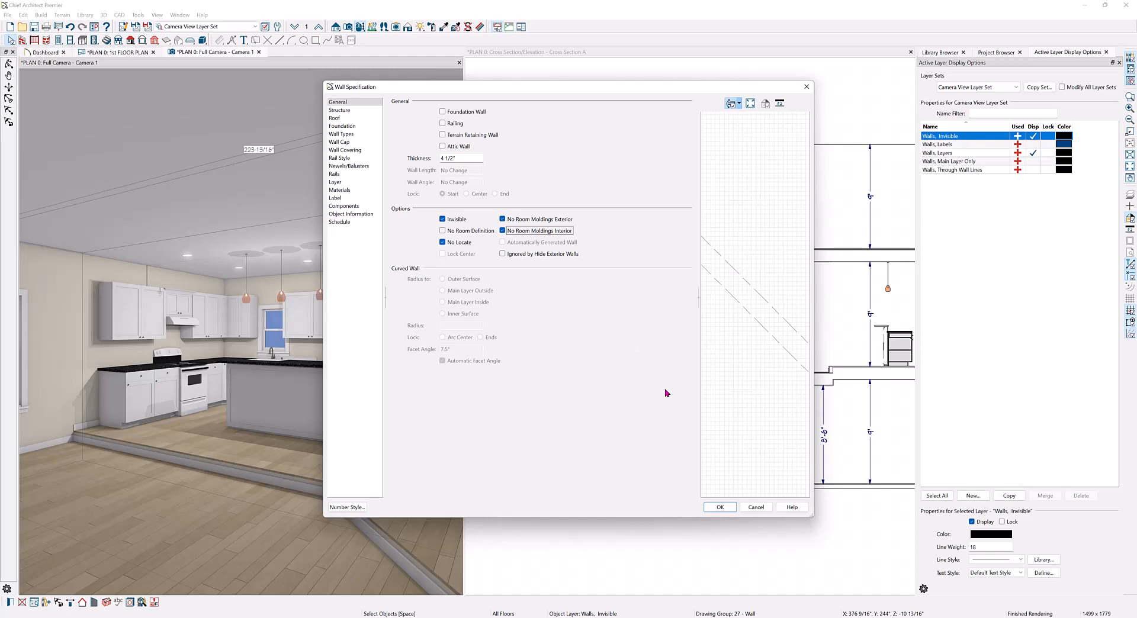
pyautogui.click(721, 507)
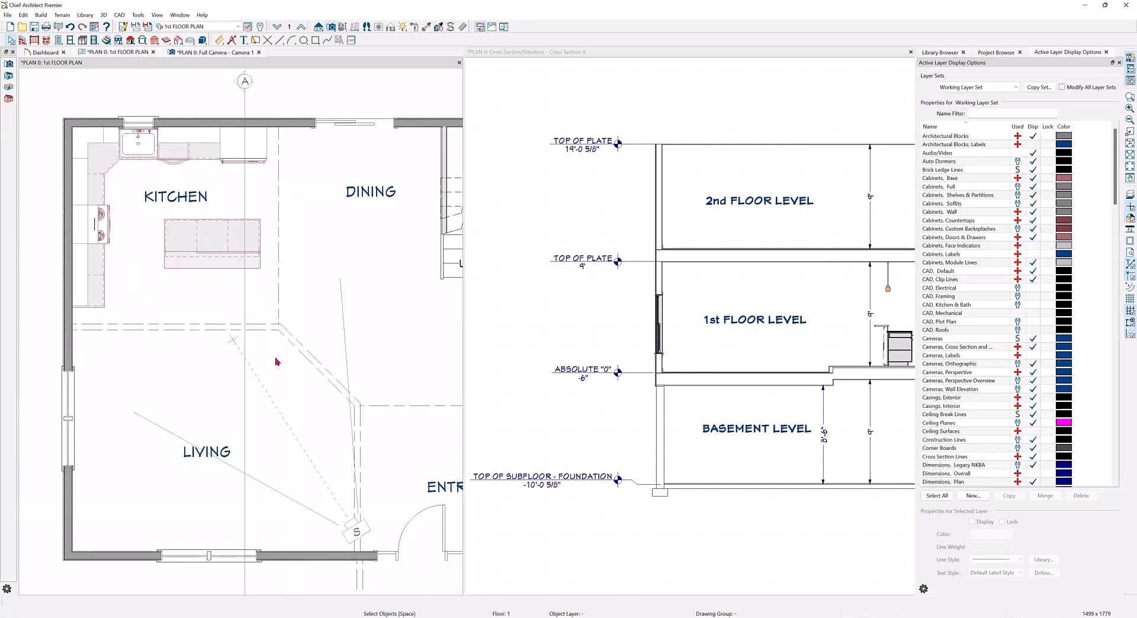
# Step: In the floor plan, try raising the Living room's rough ceiling height by 12" to 126" in its structure settings, and undo the change
pyautogui.doubleClick(207, 393)
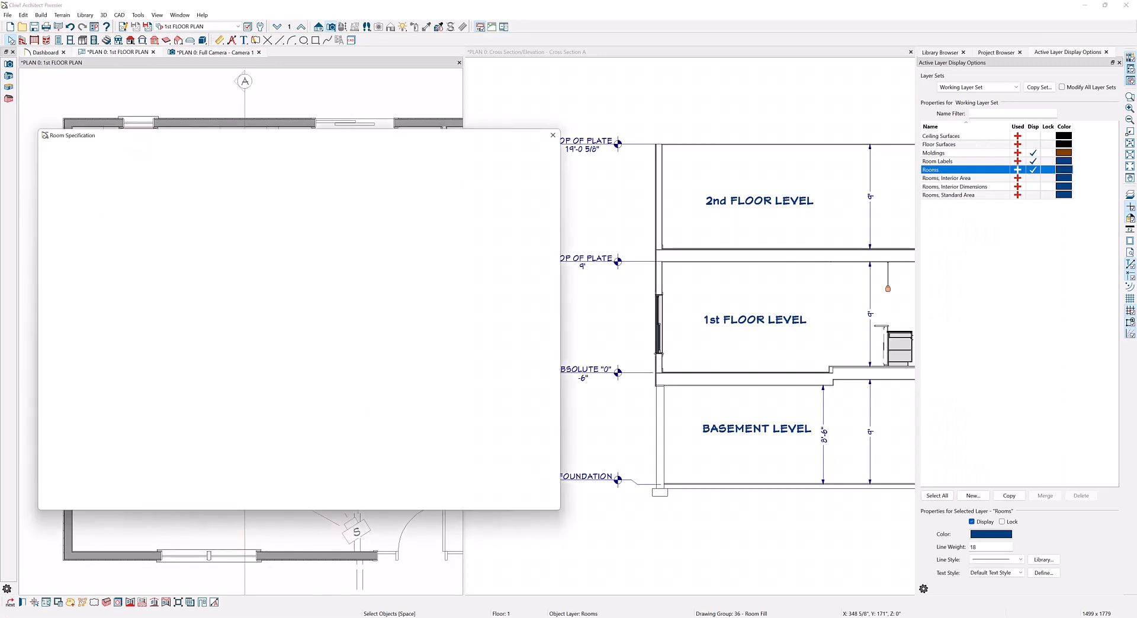
pyautogui.click(54, 158)
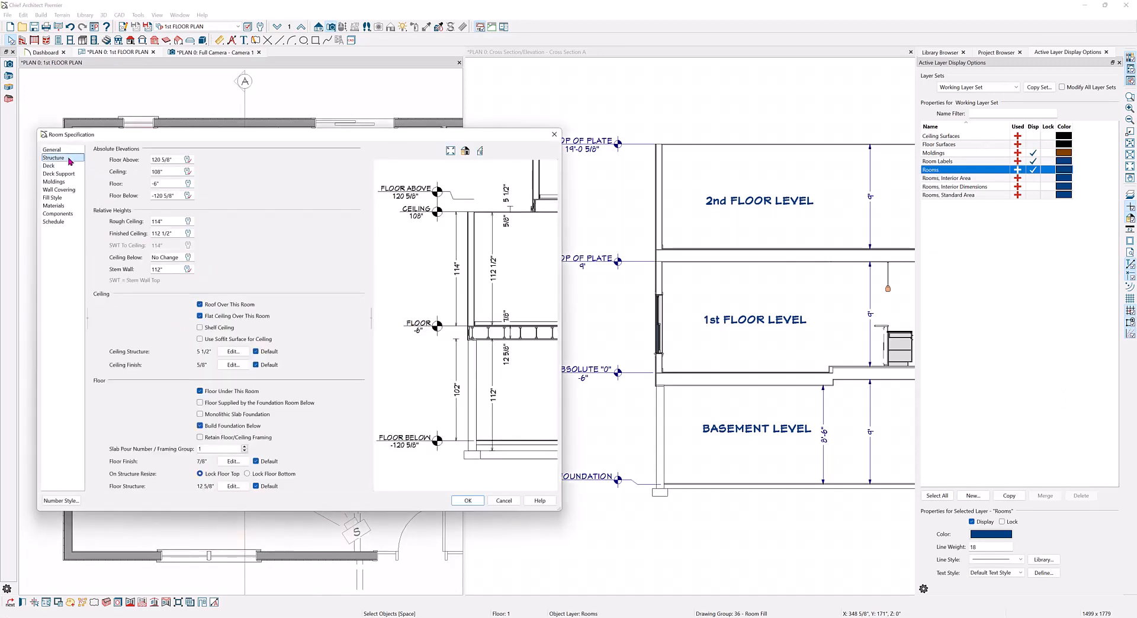
pyautogui.click(167, 221)
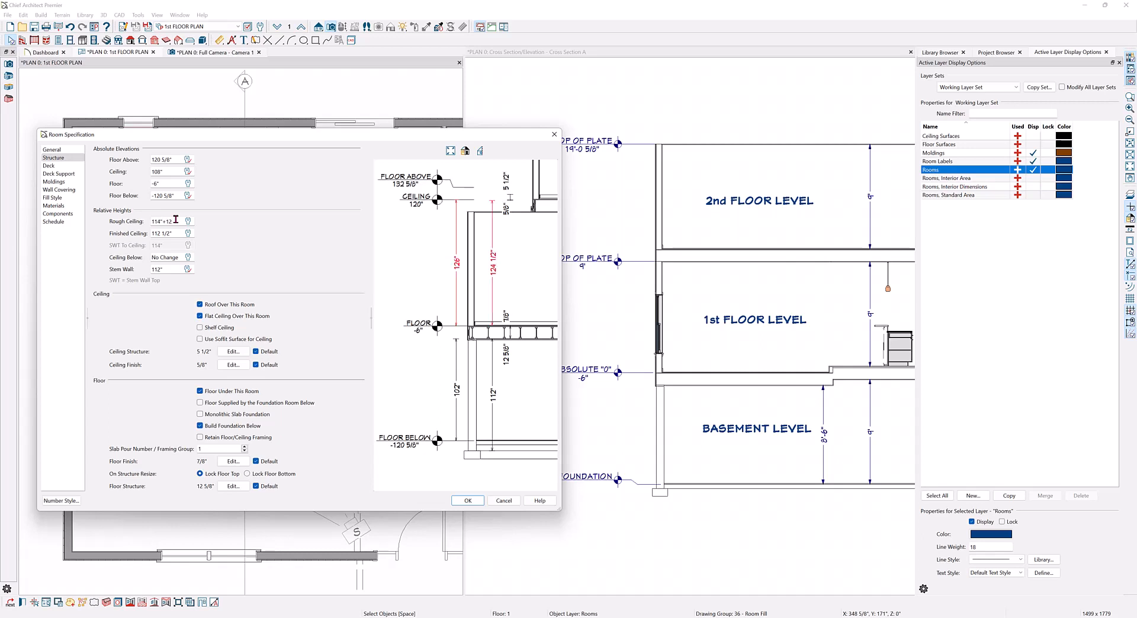
pyautogui.press('Tab')
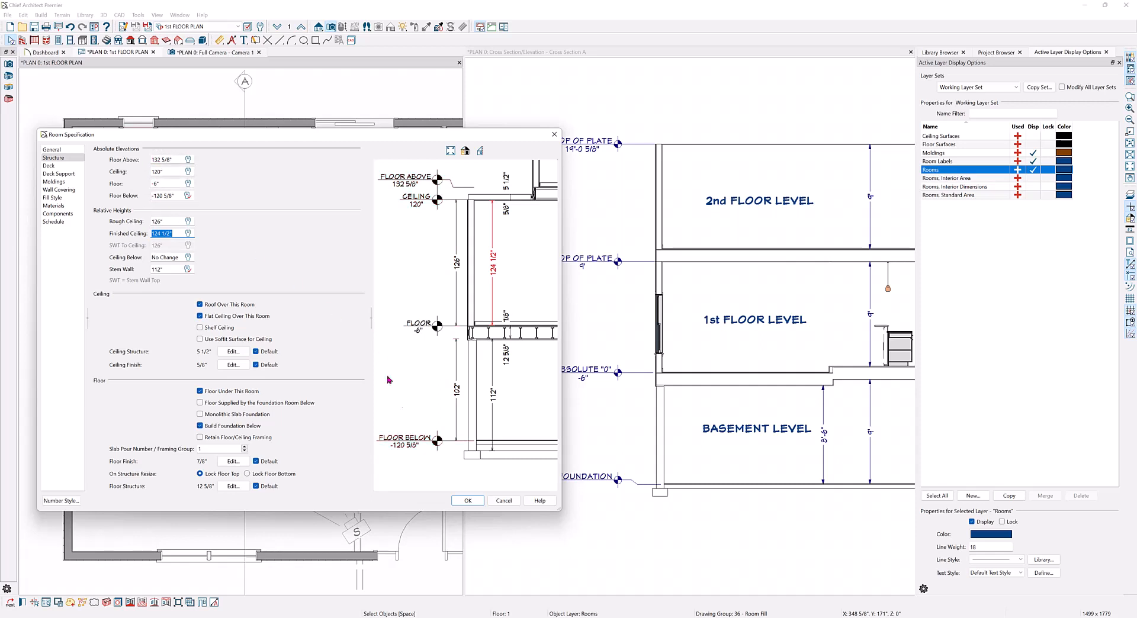
pyautogui.click(466, 501)
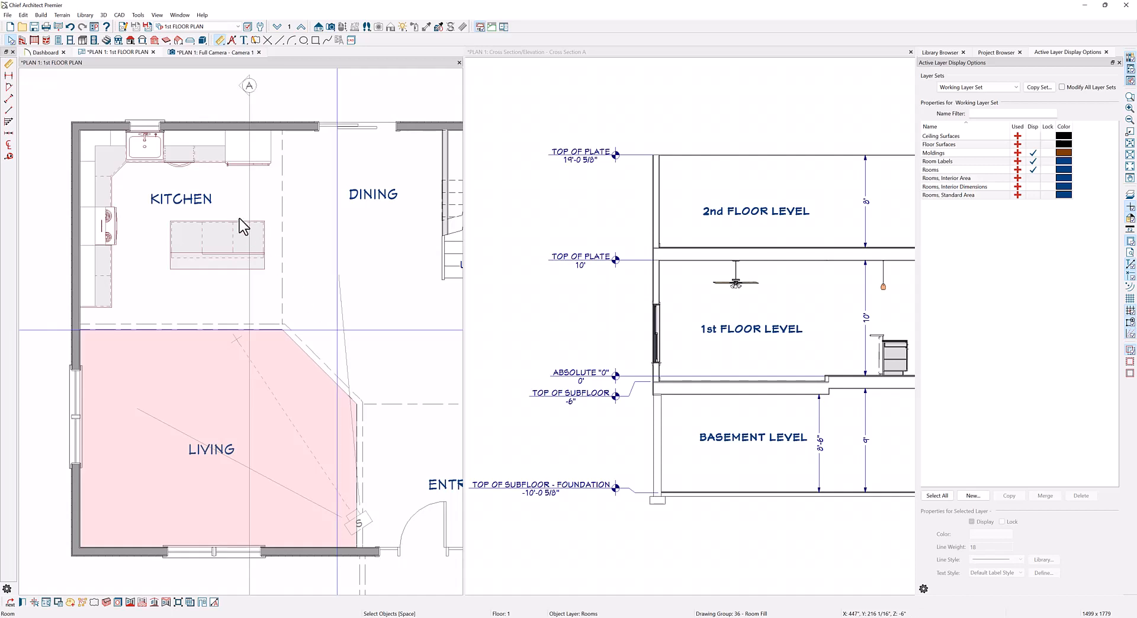
pyautogui.click(69, 27)
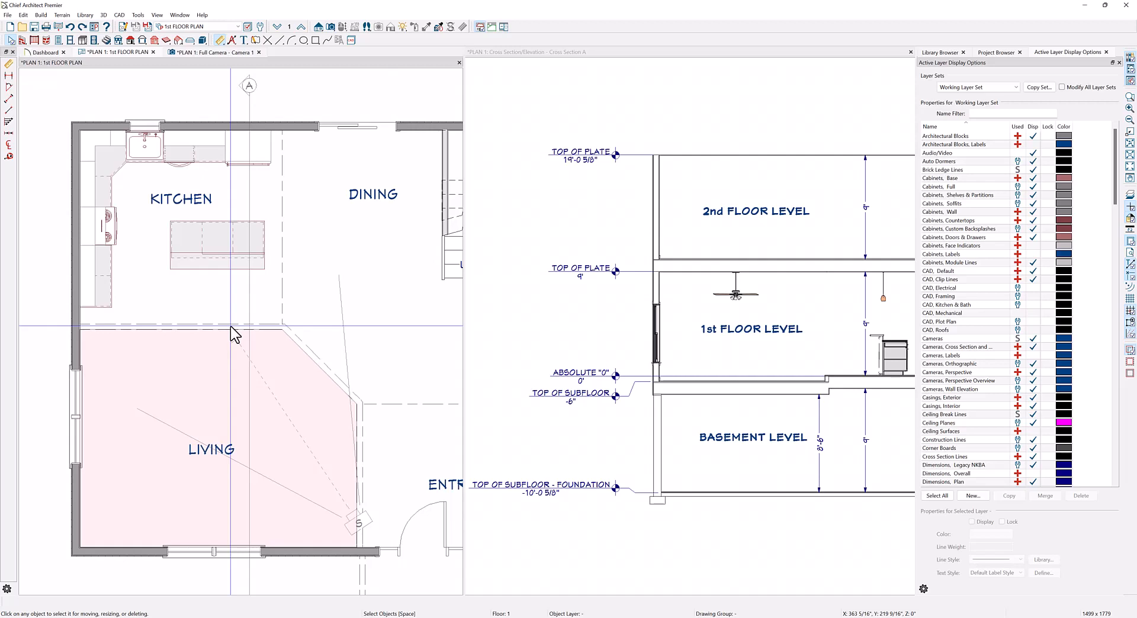
# Step: Copy the three invisible walls bounding the Living room and paste them in the same position on the 2nd floor
pyautogui.click(235, 335)
pyautogui.keyDown('shift'); pyautogui.click(317, 356); pyautogui.keyUp('shift')
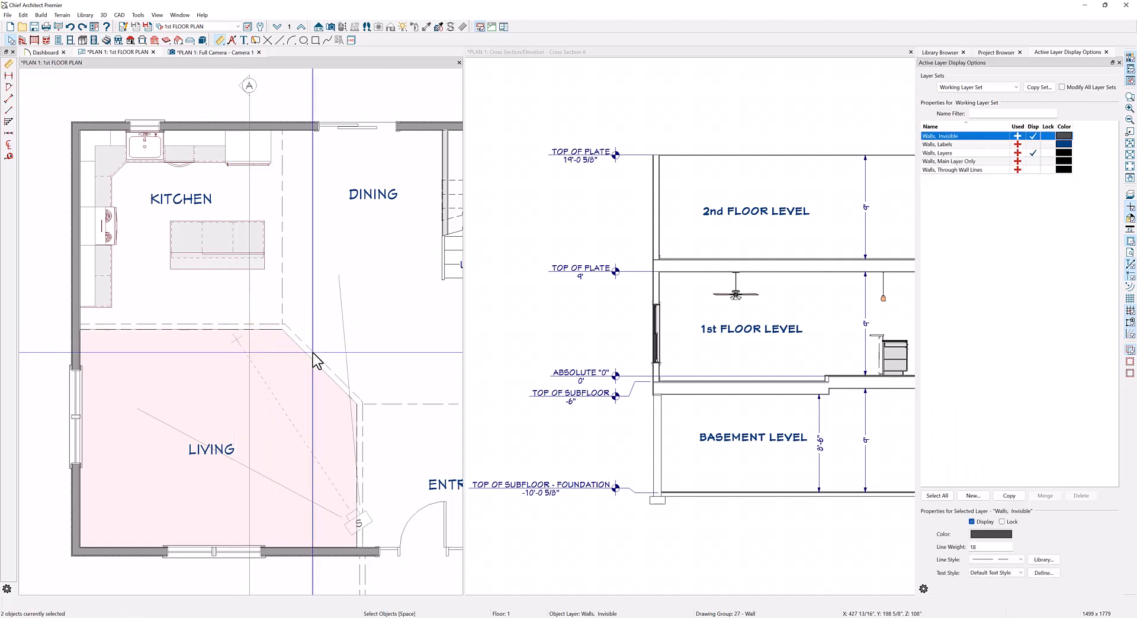
pyautogui.keyDown('shift'); pyautogui.click(360, 431); pyautogui.keyUp('shift')
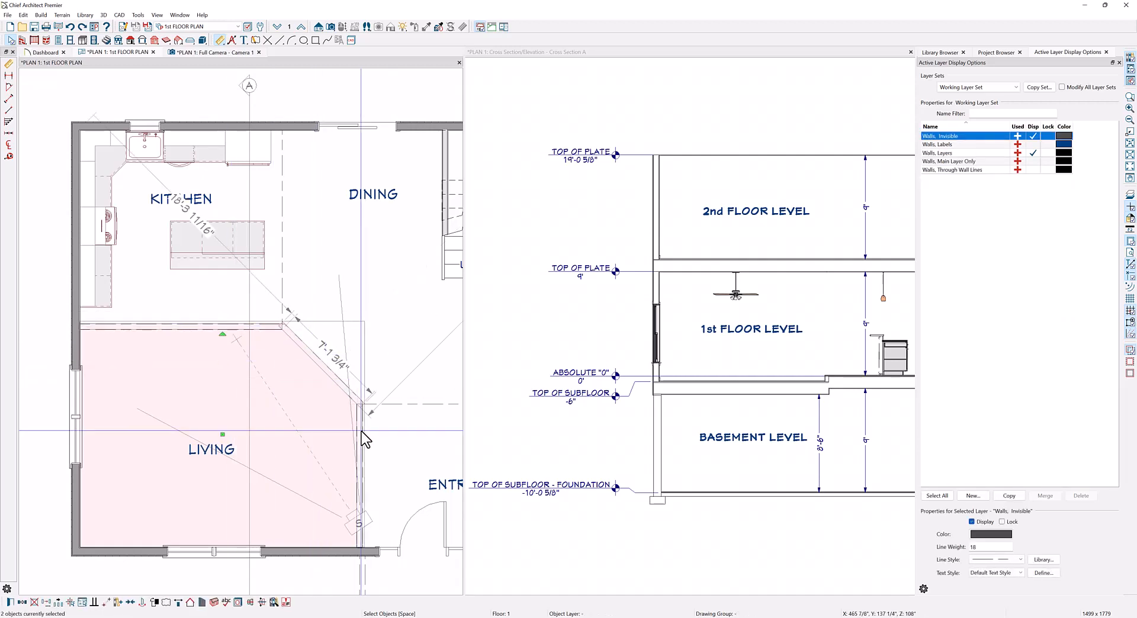
pyautogui.click(22, 602)
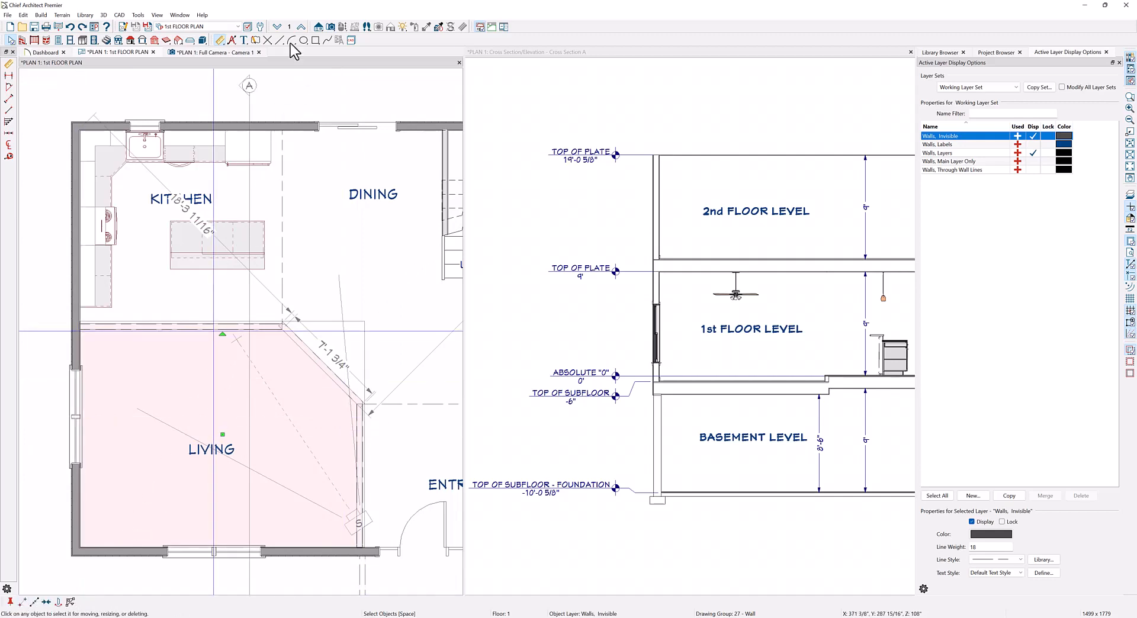
pyautogui.click(300, 27)
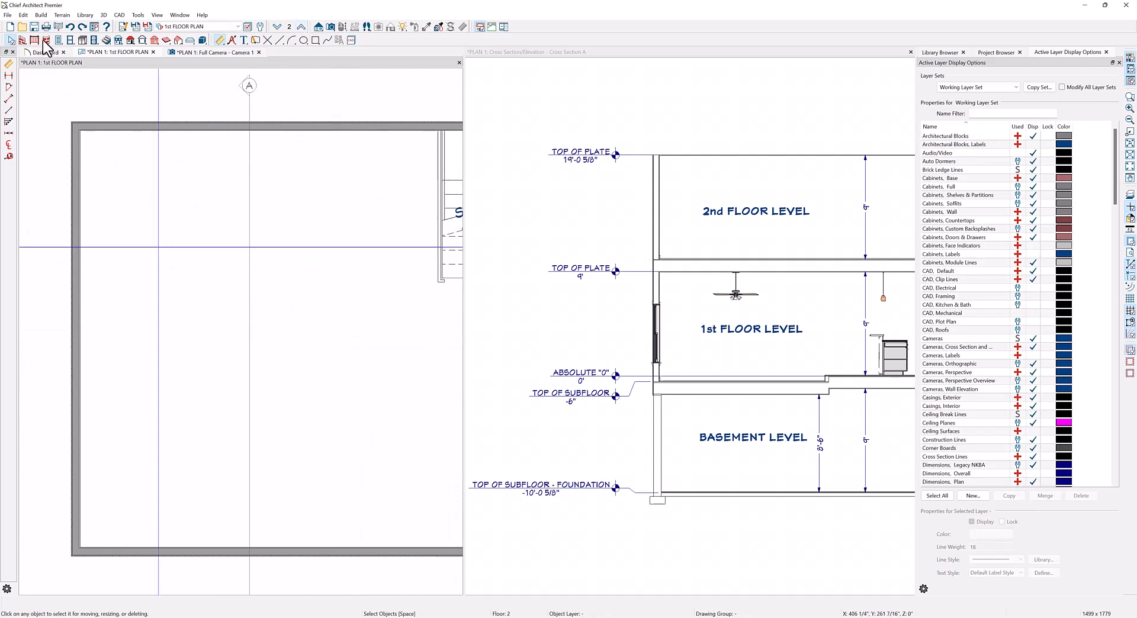
pyautogui.click(24, 16)
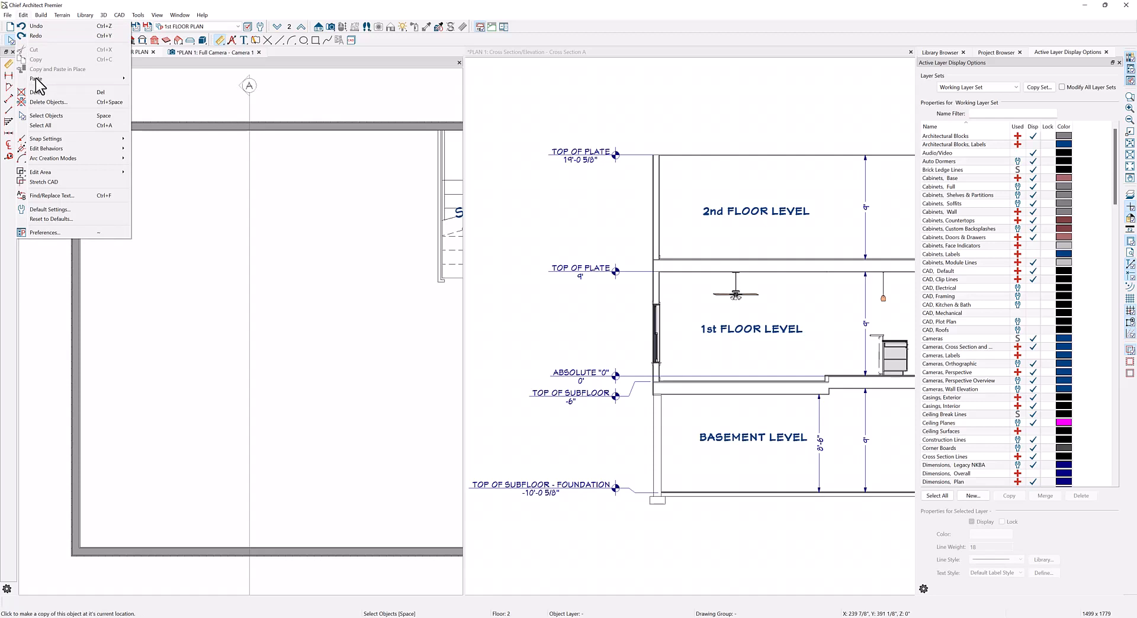
pyautogui.moveTo(36, 82)
pyautogui.click(176, 90)
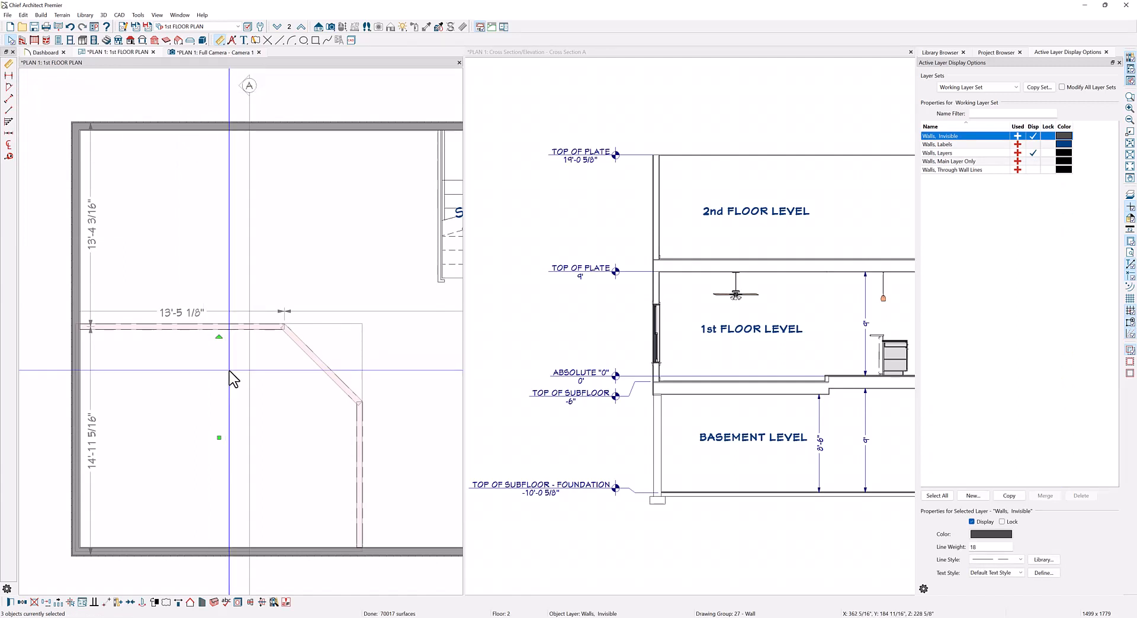
# Step: Back on the 1st floor, raise the Living room's absolute ceiling elevation by 12" to 120" in its structure settings and apply it
pyautogui.click(277, 27)
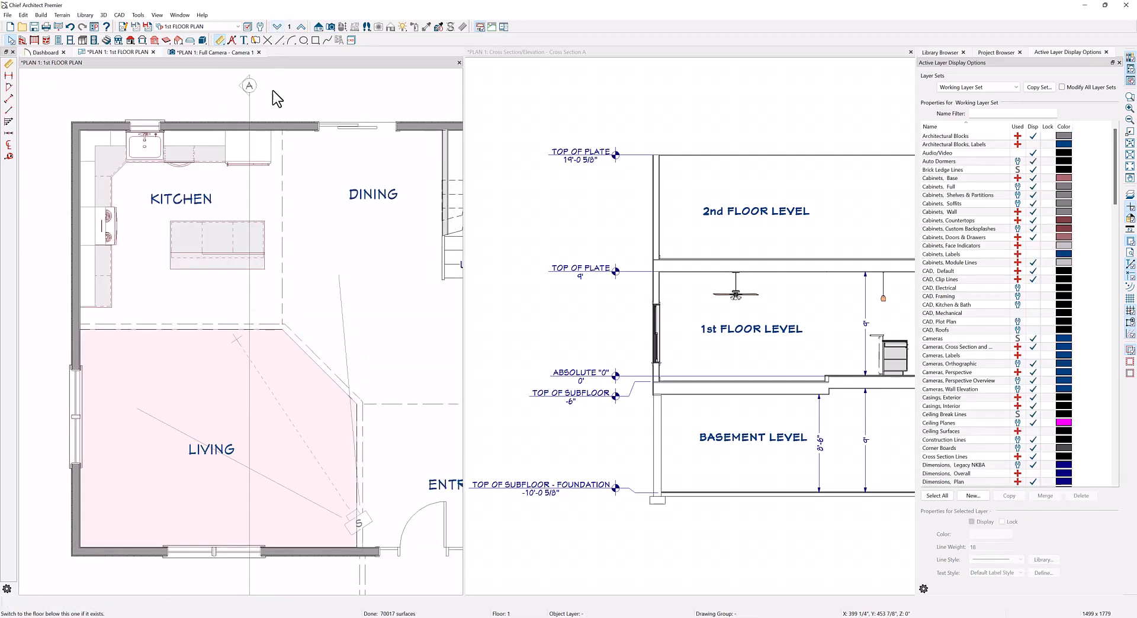
pyautogui.doubleClick(290, 370)
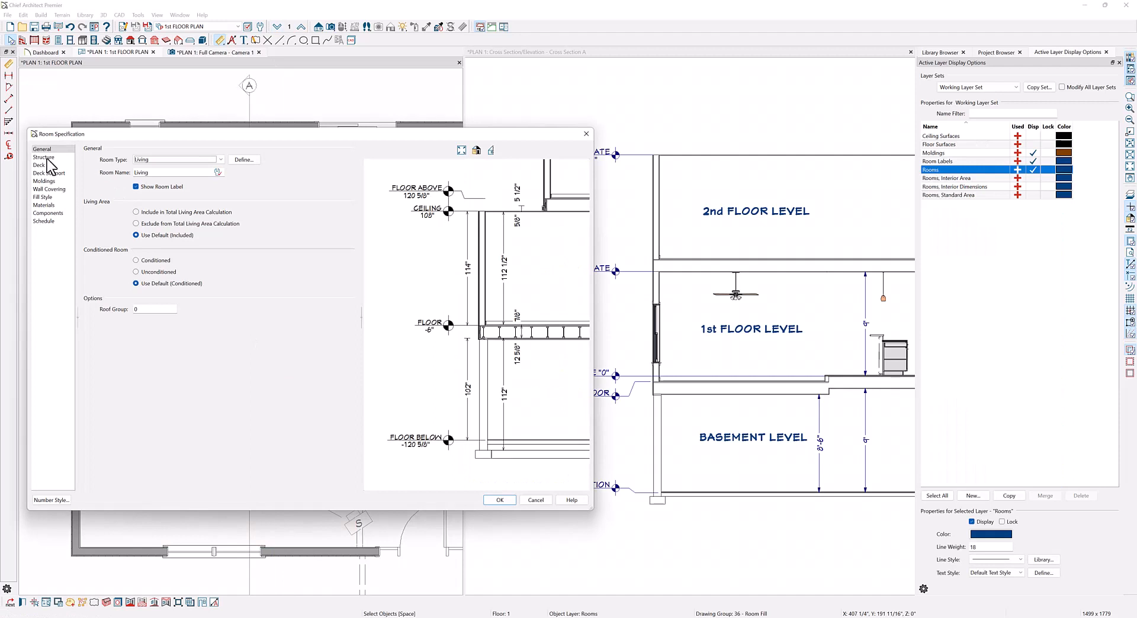
pyautogui.click(53, 158)
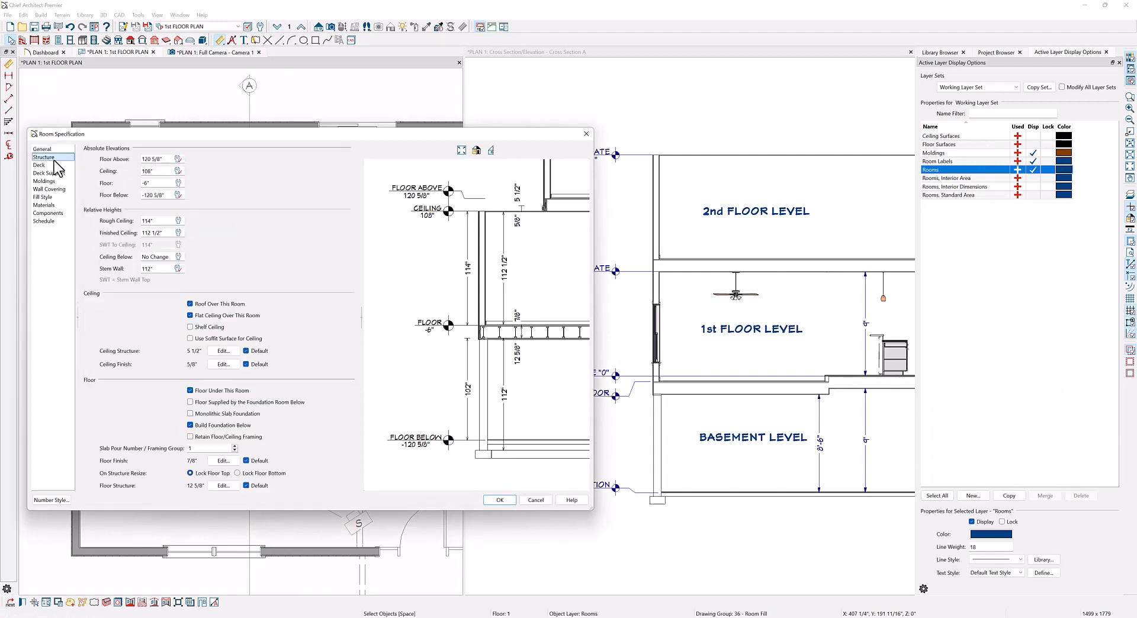
pyautogui.click(163, 171)
pyautogui.write('+12')
pyautogui.press('Tab')
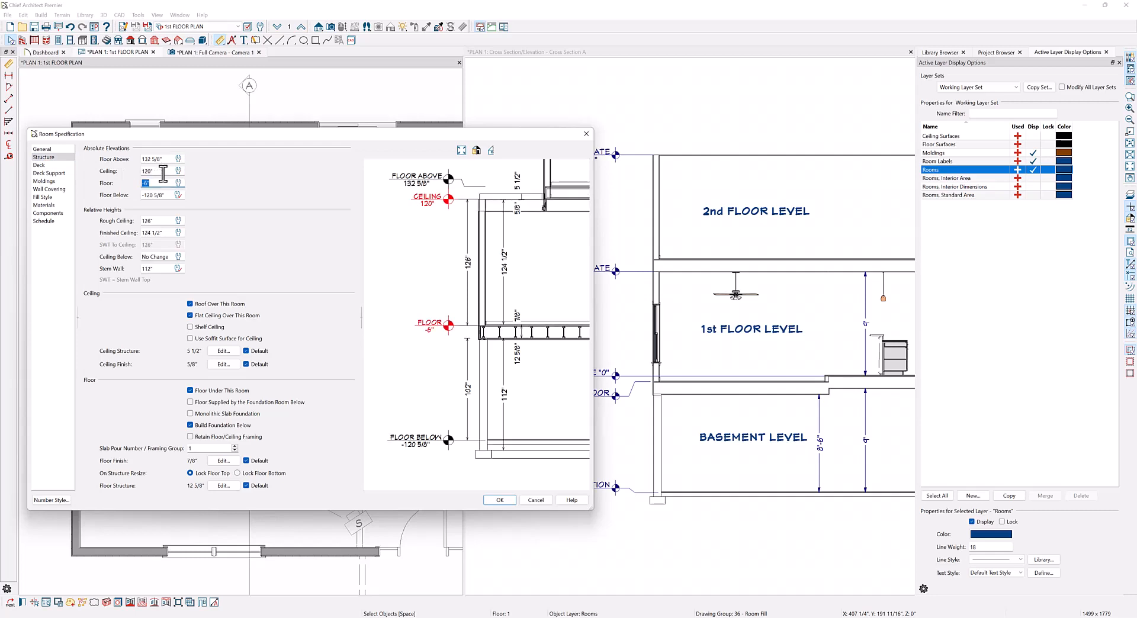
pyautogui.click(497, 500)
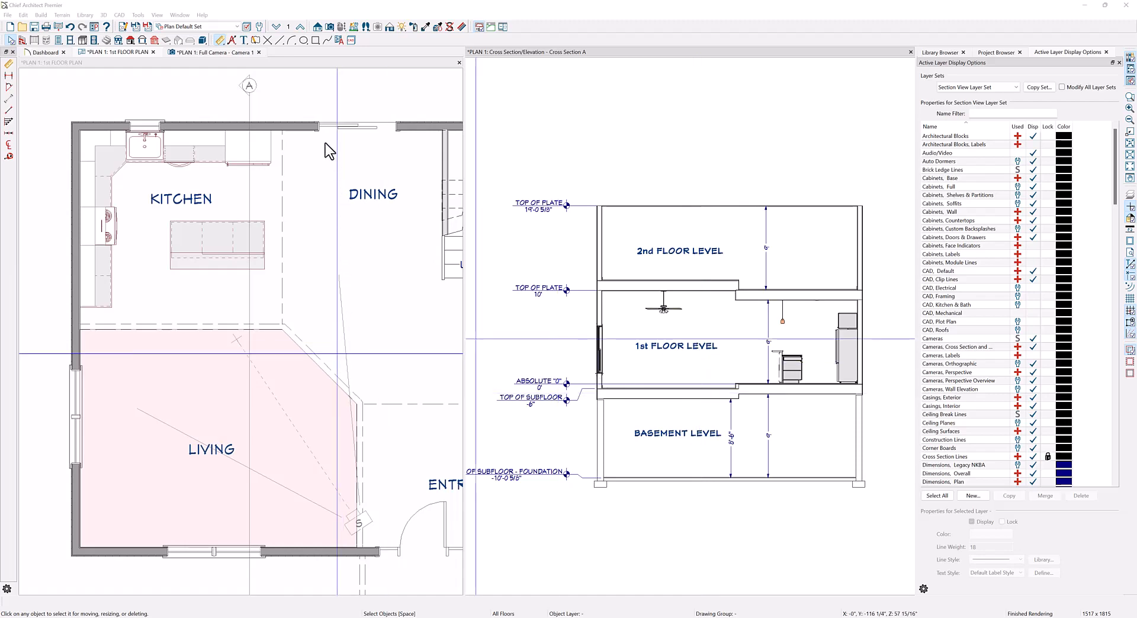
# Step: On the 2nd floor, change the three copied invisible walls above the Living room into visible walls
pyautogui.click(300, 27)
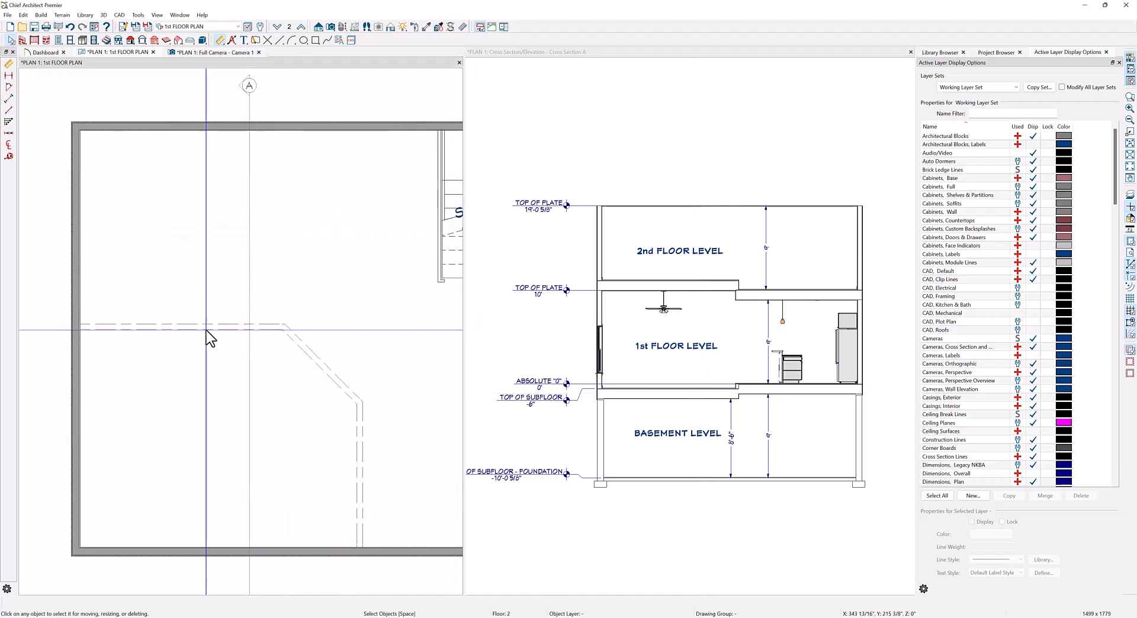
pyautogui.click(225, 327)
pyautogui.keyDown('shift'); pyautogui.click(323, 365); pyautogui.keyUp('shift')
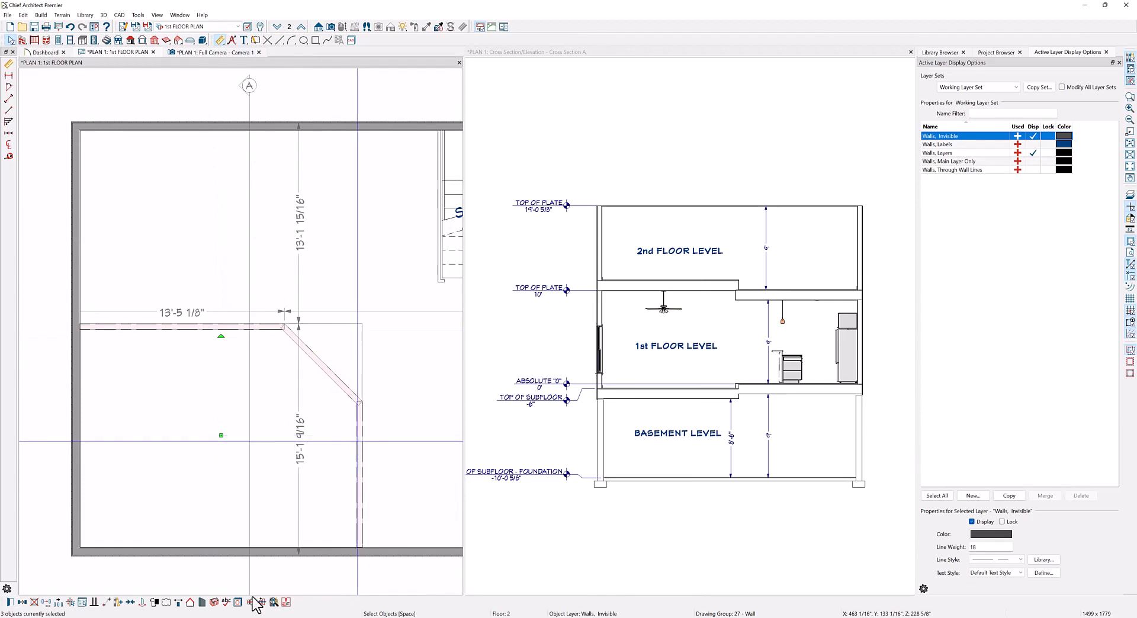
pyautogui.click(201, 603)
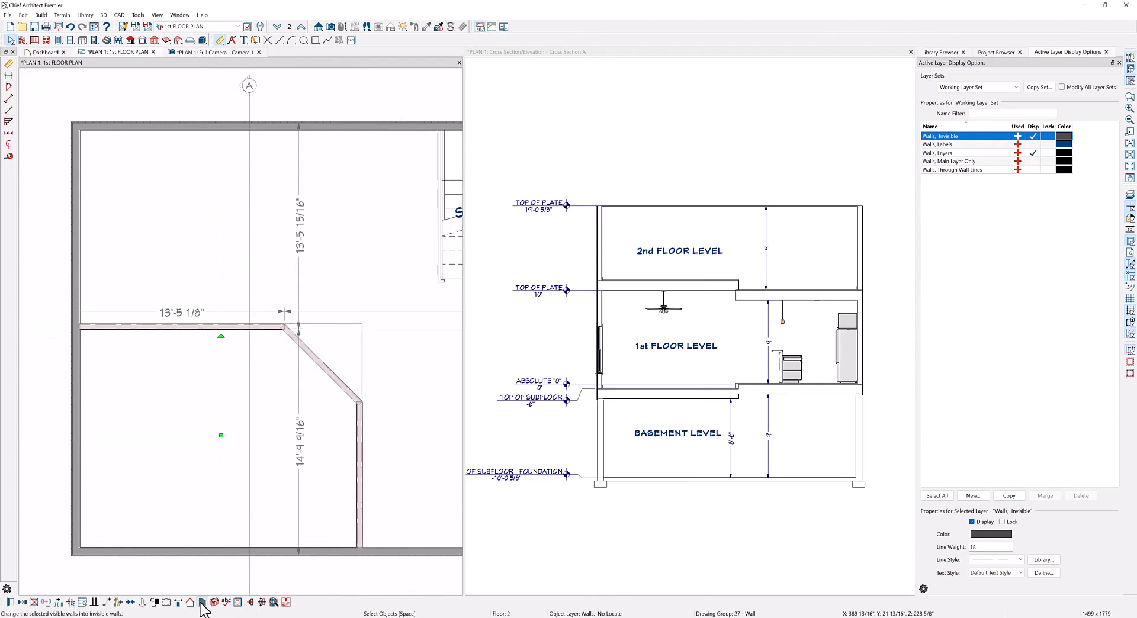